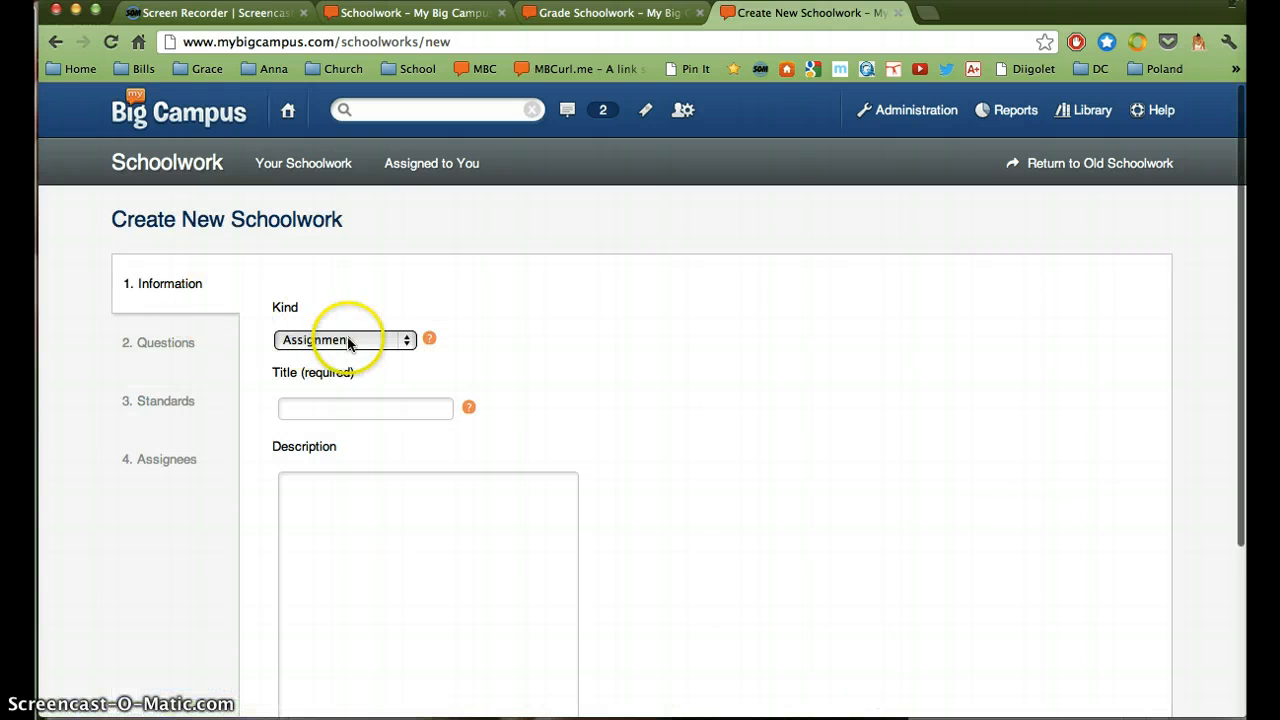
# Keep the schoolwork kind as Assignment and title it "Sample Essay Assignment".
pyautogui.click(408, 341)
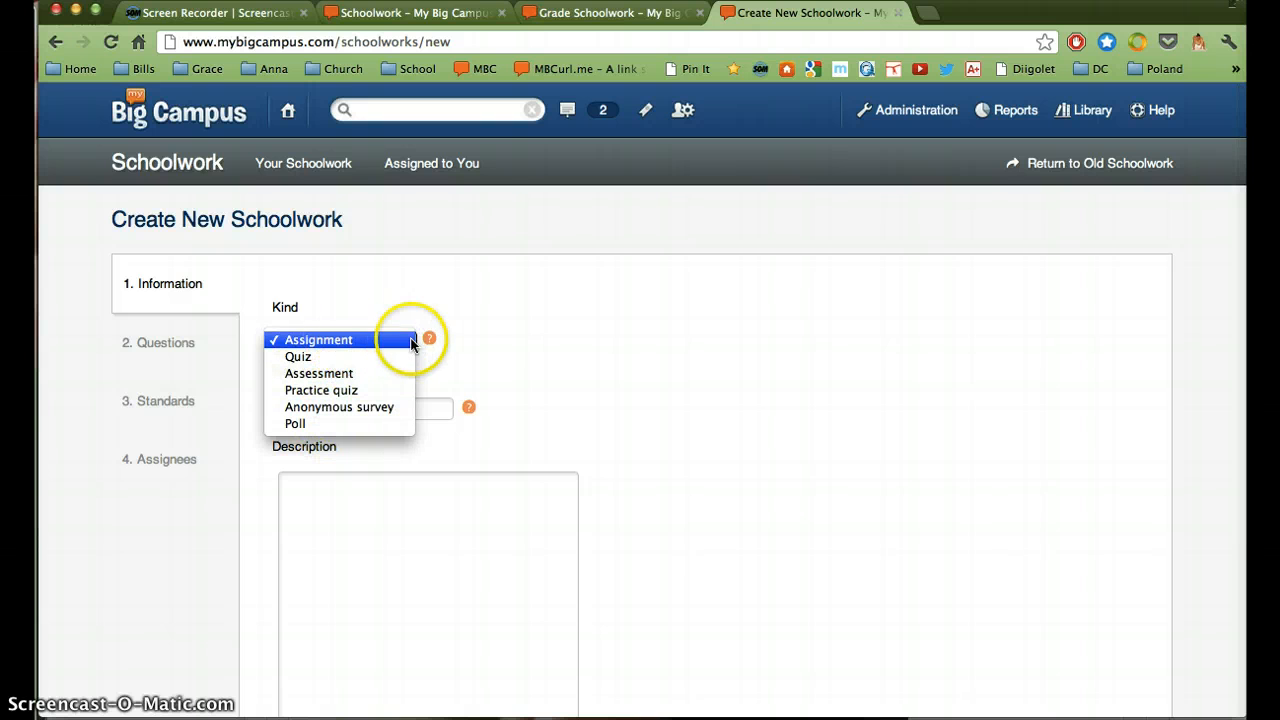
pyautogui.click(430, 340)
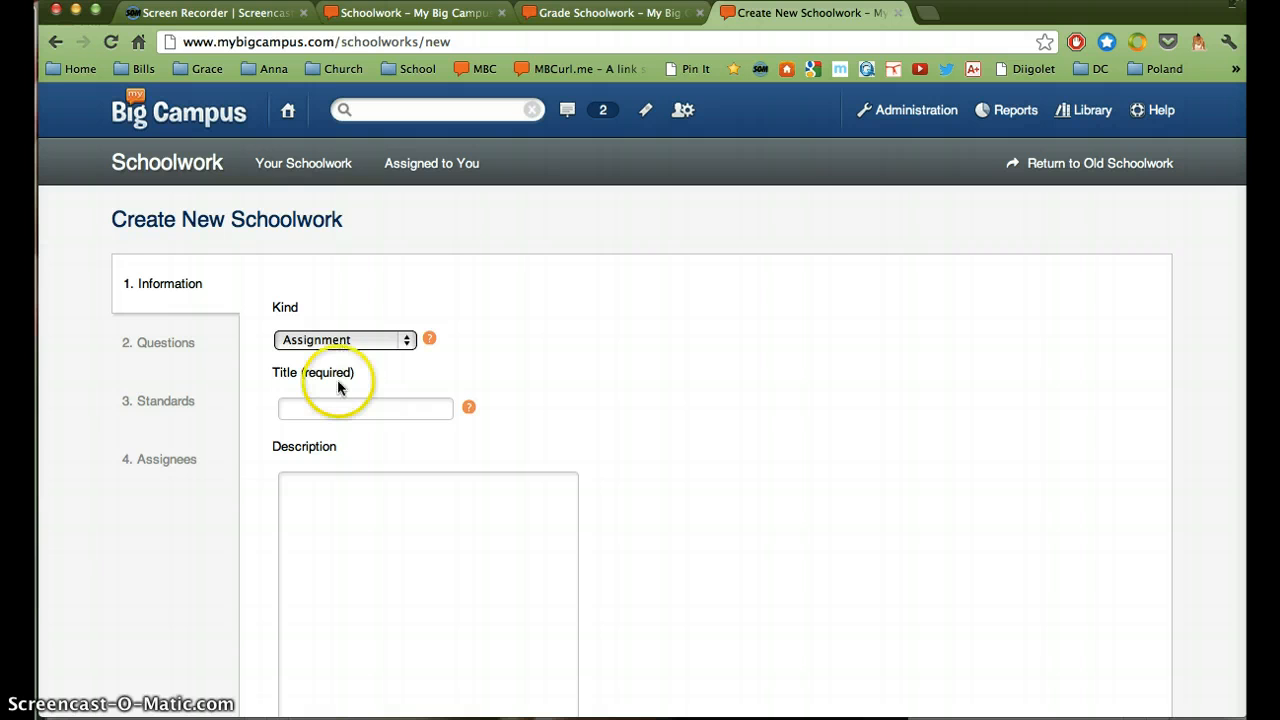
pyautogui.click(339, 411)
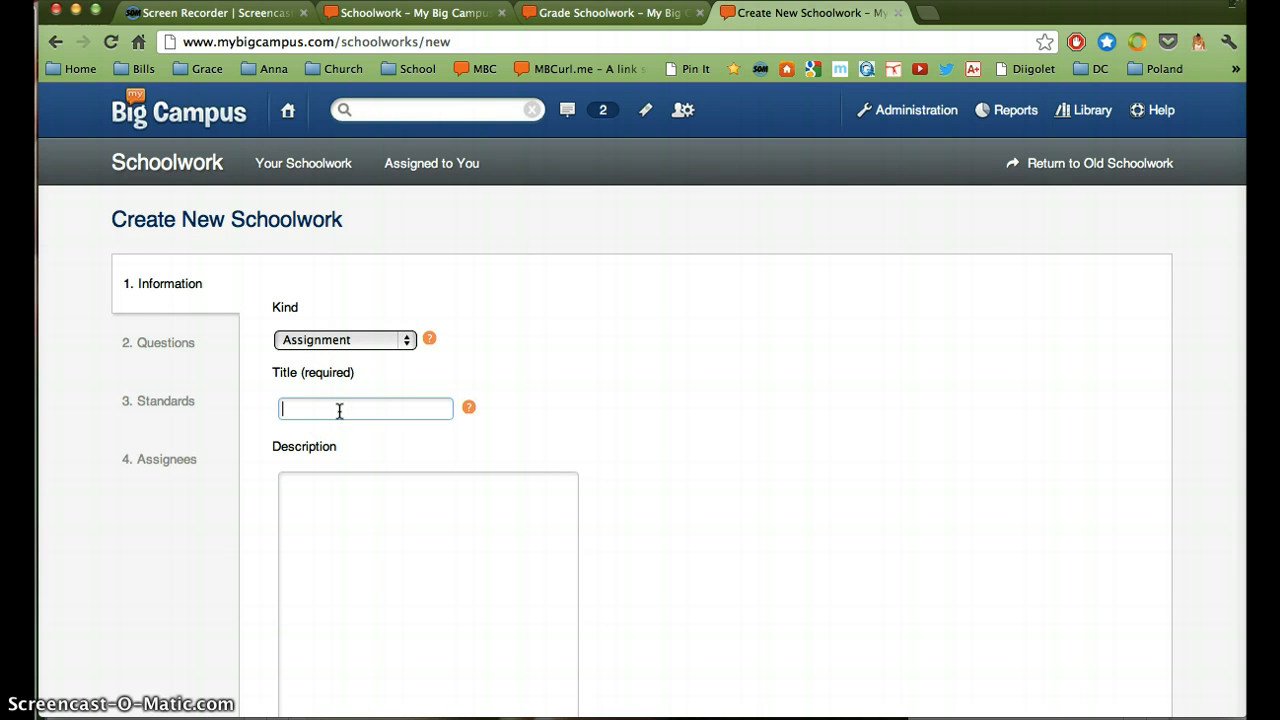
pyautogui.write('Sample Essay Assignment')
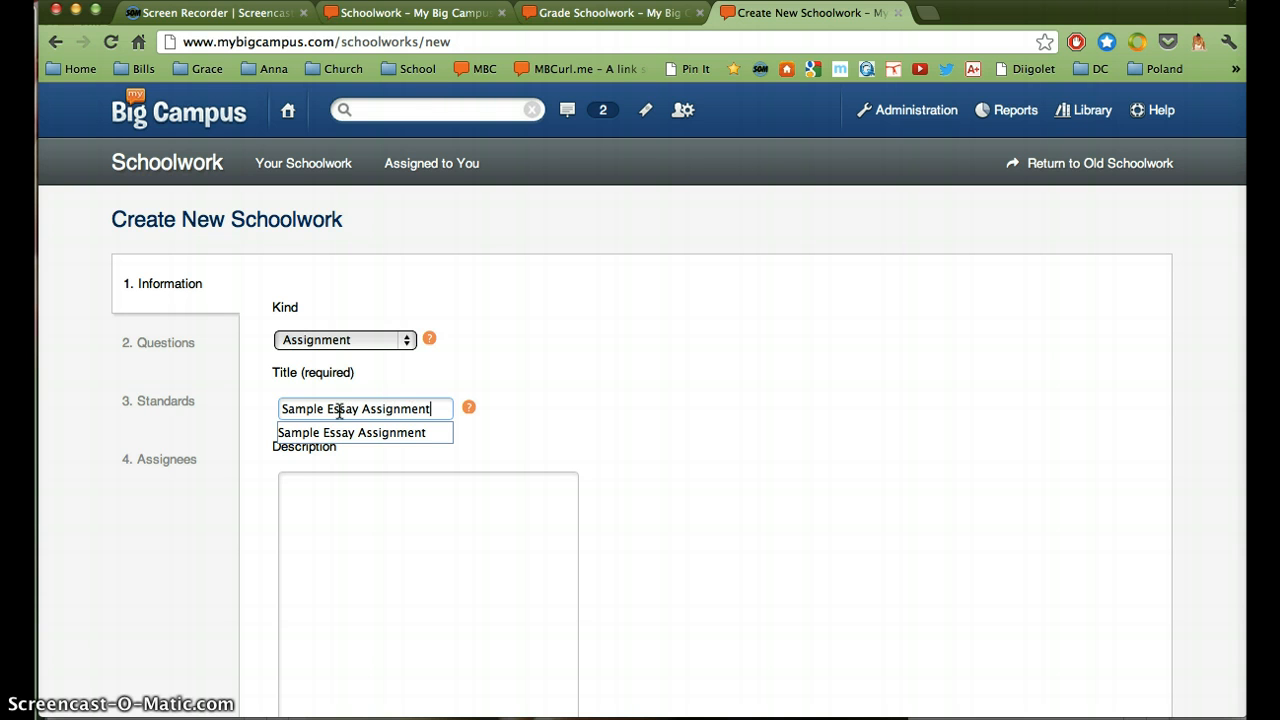
pyautogui.click(445, 433)
pyautogui.click(381, 416)
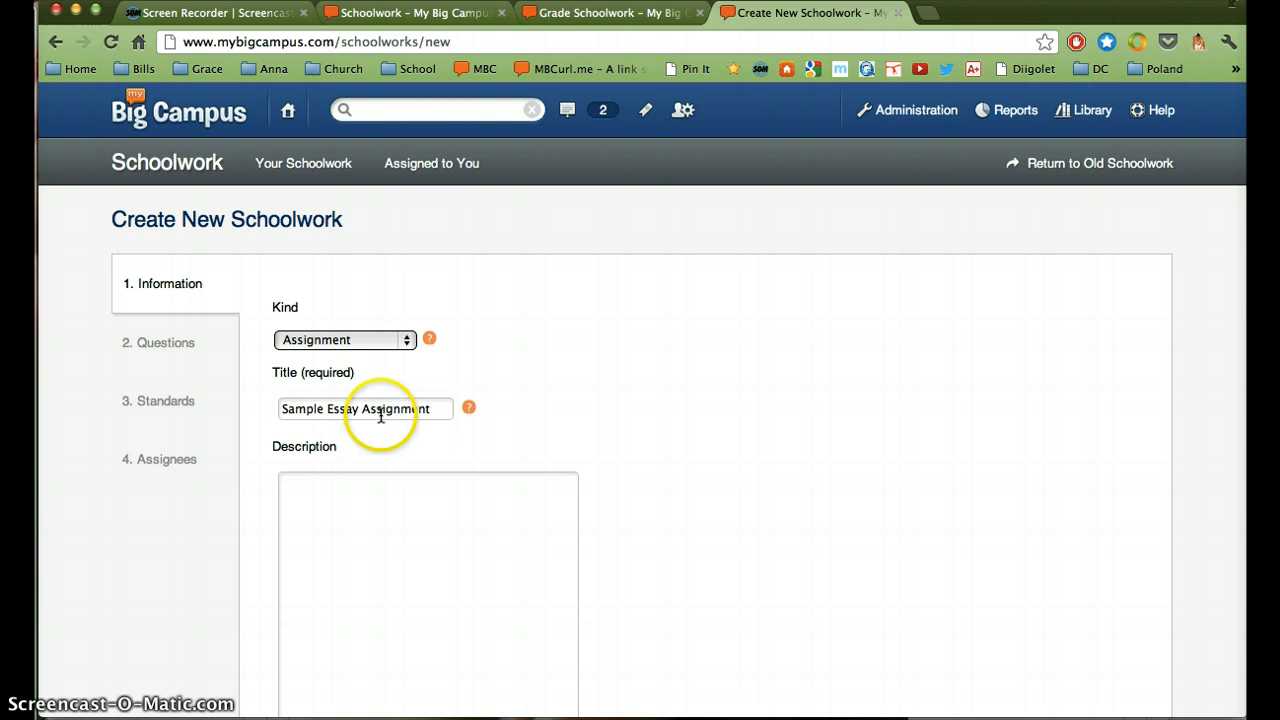
# Describe the assignment as "Please read and follow all instructions carefully to post your completed 5 paragraph essay by the deadline." and save to continue.
pyautogui.scroll(-3, 381, 416)
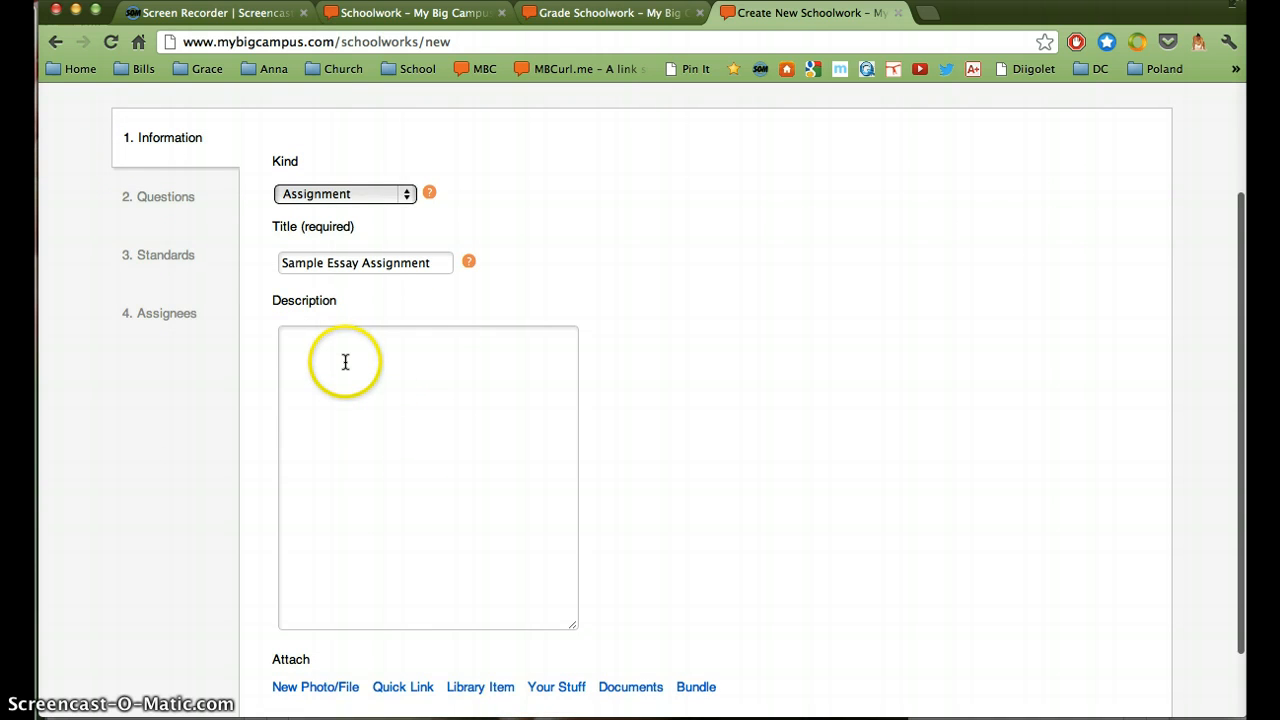
pyautogui.scroll(-1, 345, 362)
pyautogui.click(317, 383)
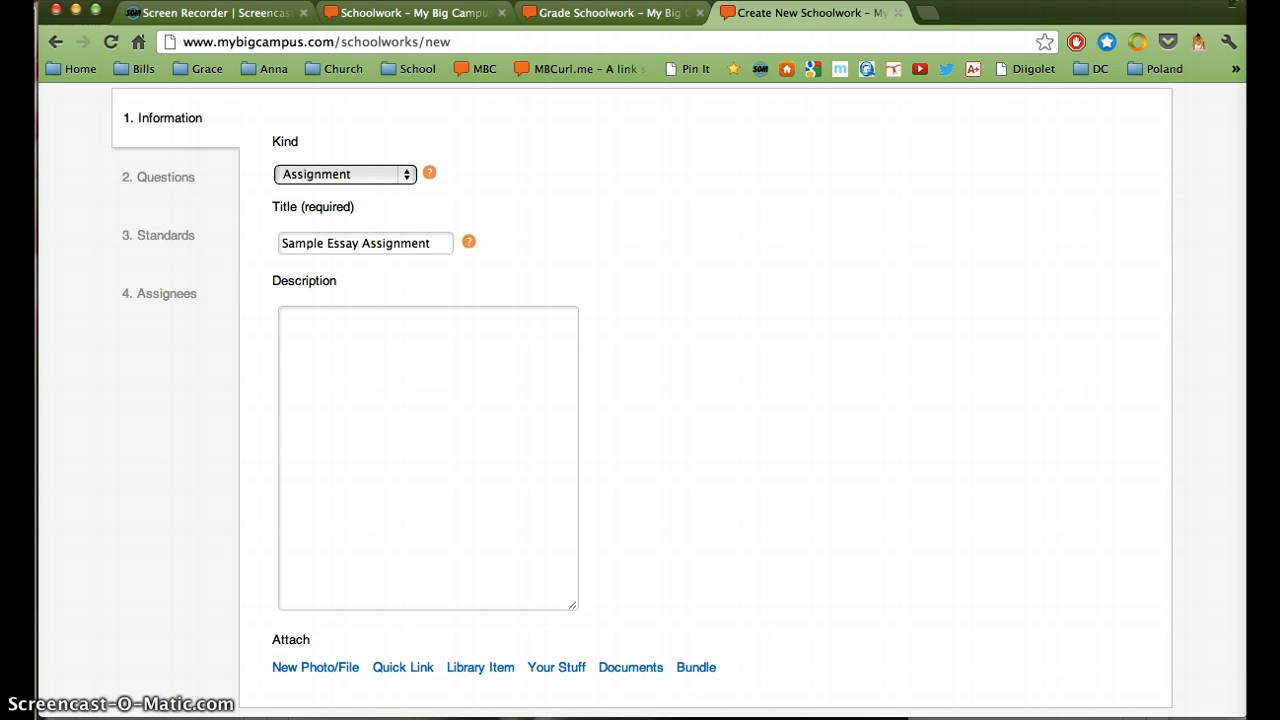
pyautogui.write('Please read and follow all instructions carefully to post your completed 5 paragraph essay by the deadline.')
pyautogui.scroll(-2, 342, 428)
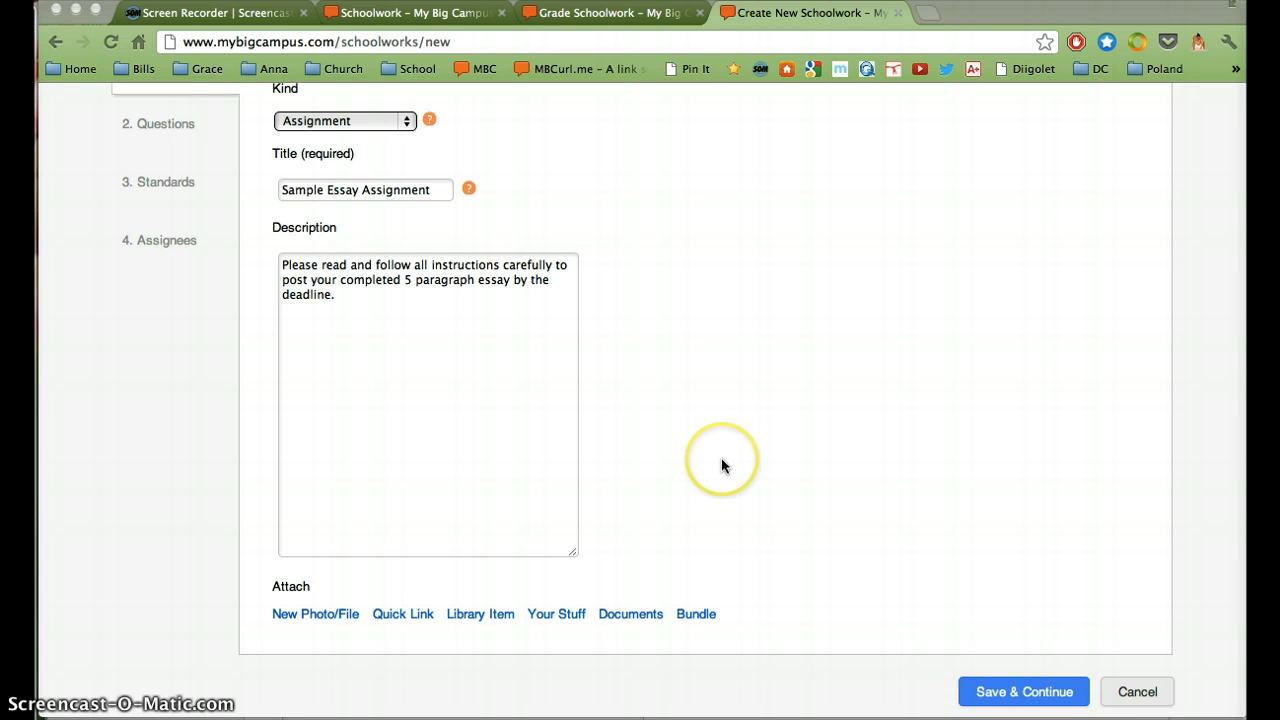
pyautogui.scroll(3, 721, 458)
pyautogui.scroll(-2, 611, 456)
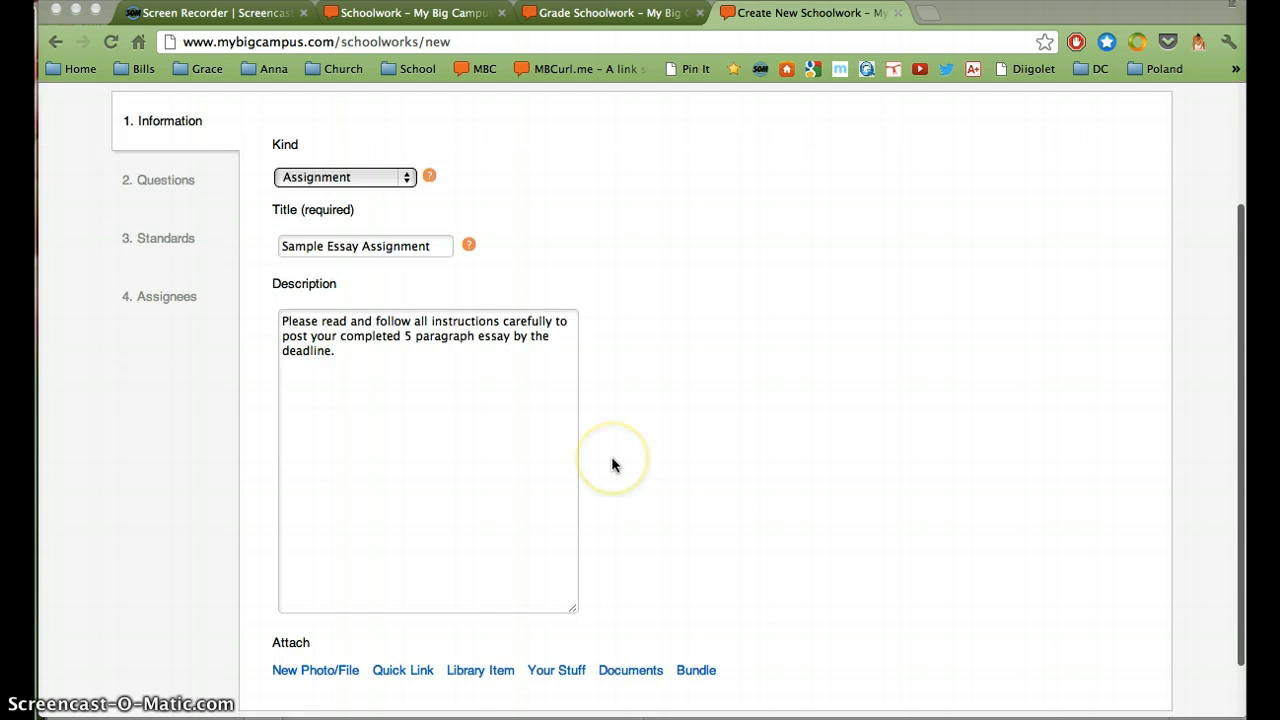
pyautogui.scroll(1, 611, 456)
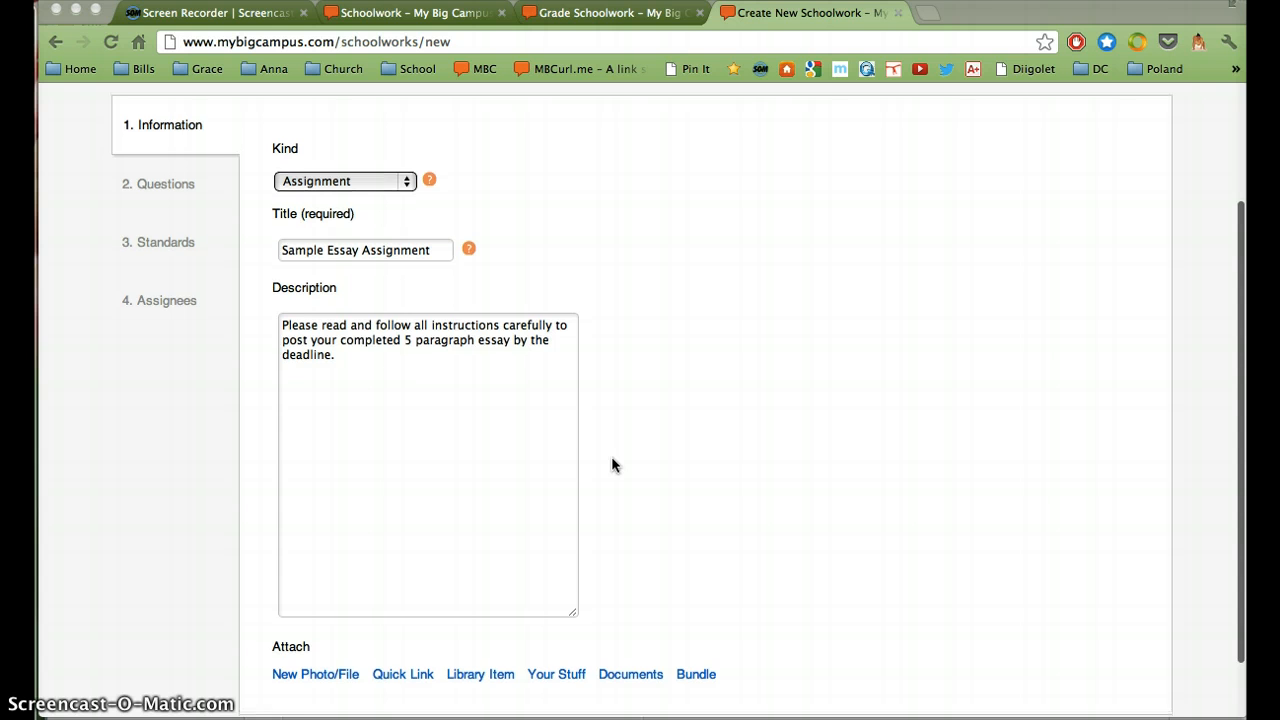
pyautogui.click(610, 452)
pyautogui.scroll(-1, 935, 634)
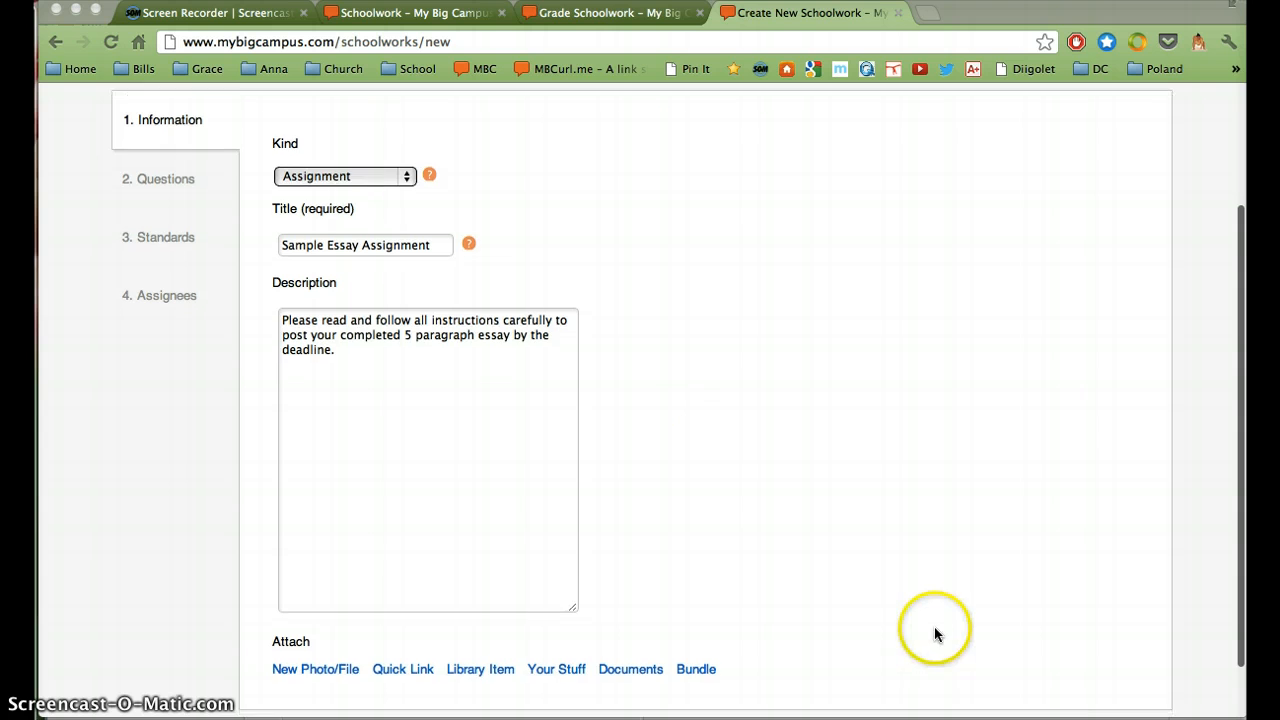
pyautogui.scroll(-2, 934, 628)
pyautogui.click(1016, 686)
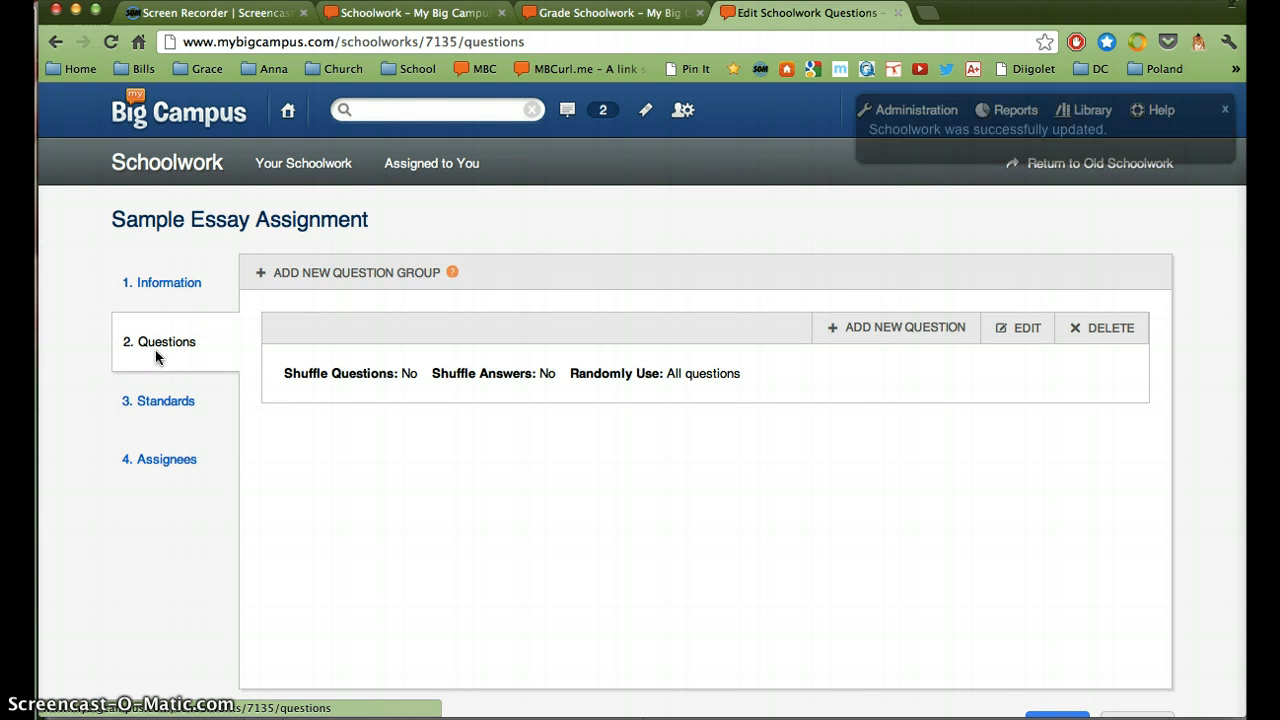
# Review the available question types and examine the student view of Sample Basic Essay Assignment, including its essay answer box.
pyautogui.click(950, 334)
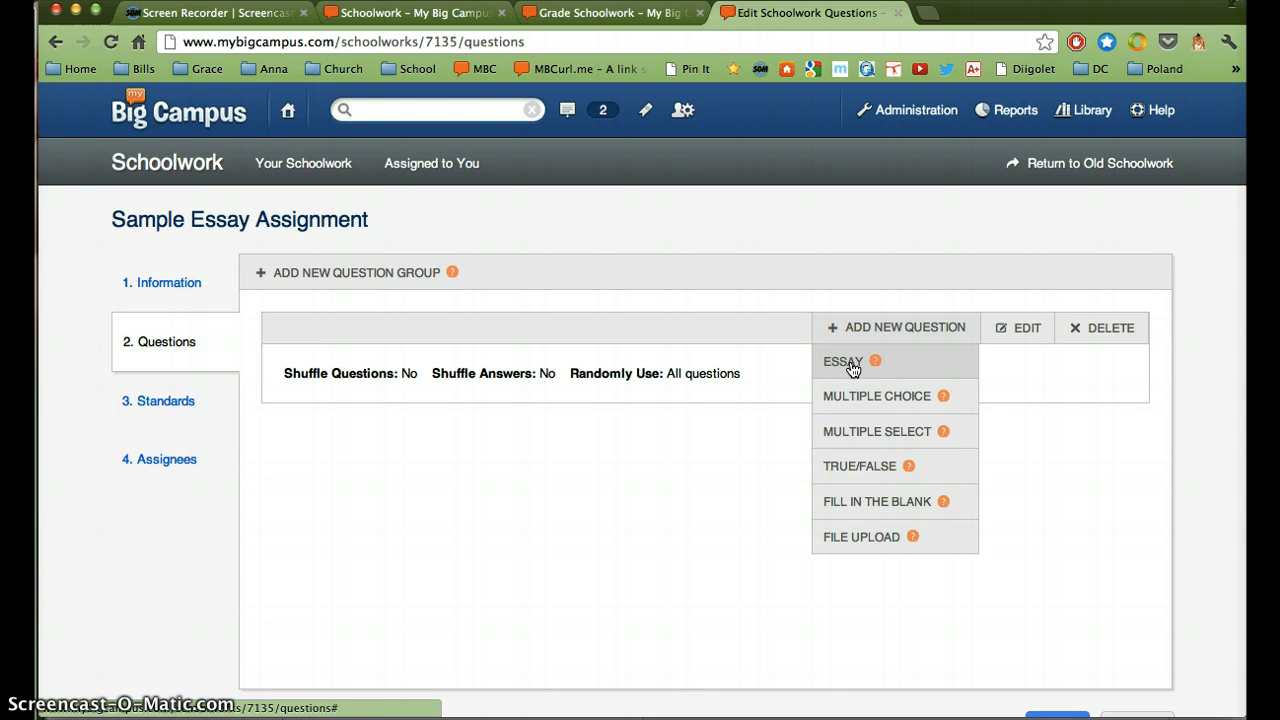
pyautogui.moveTo(875, 362)
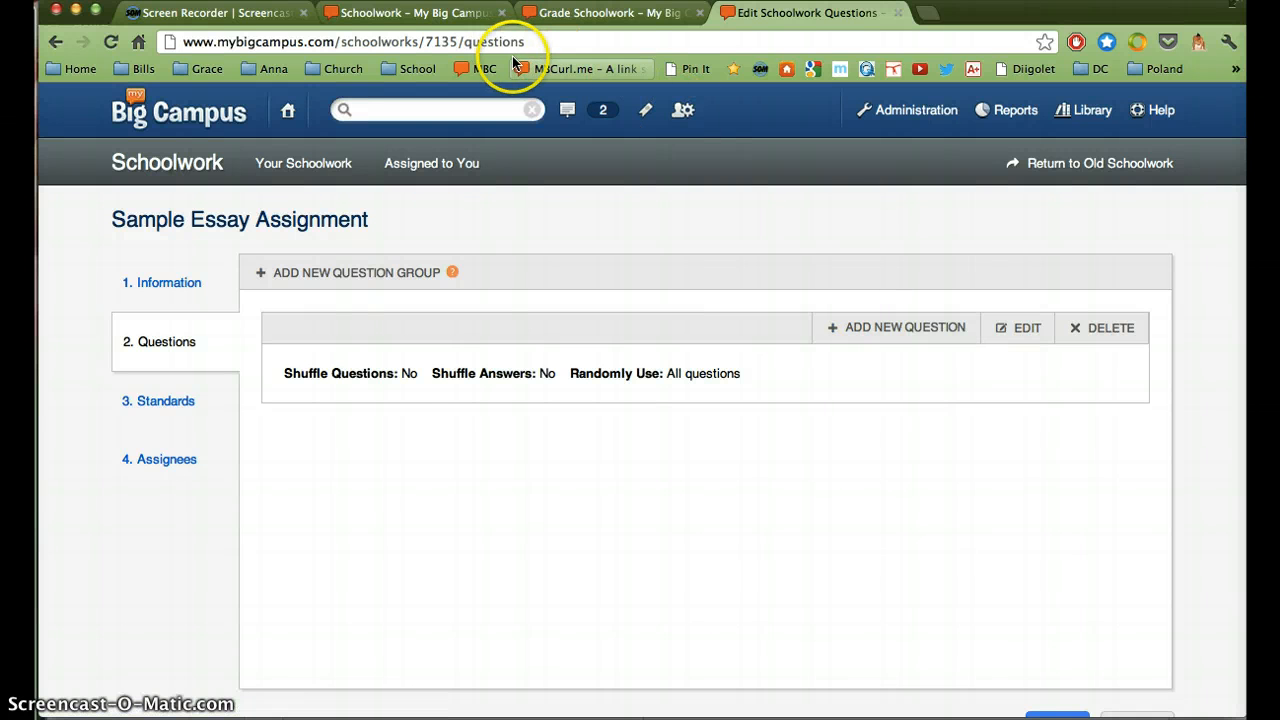
pyautogui.click(405, 13)
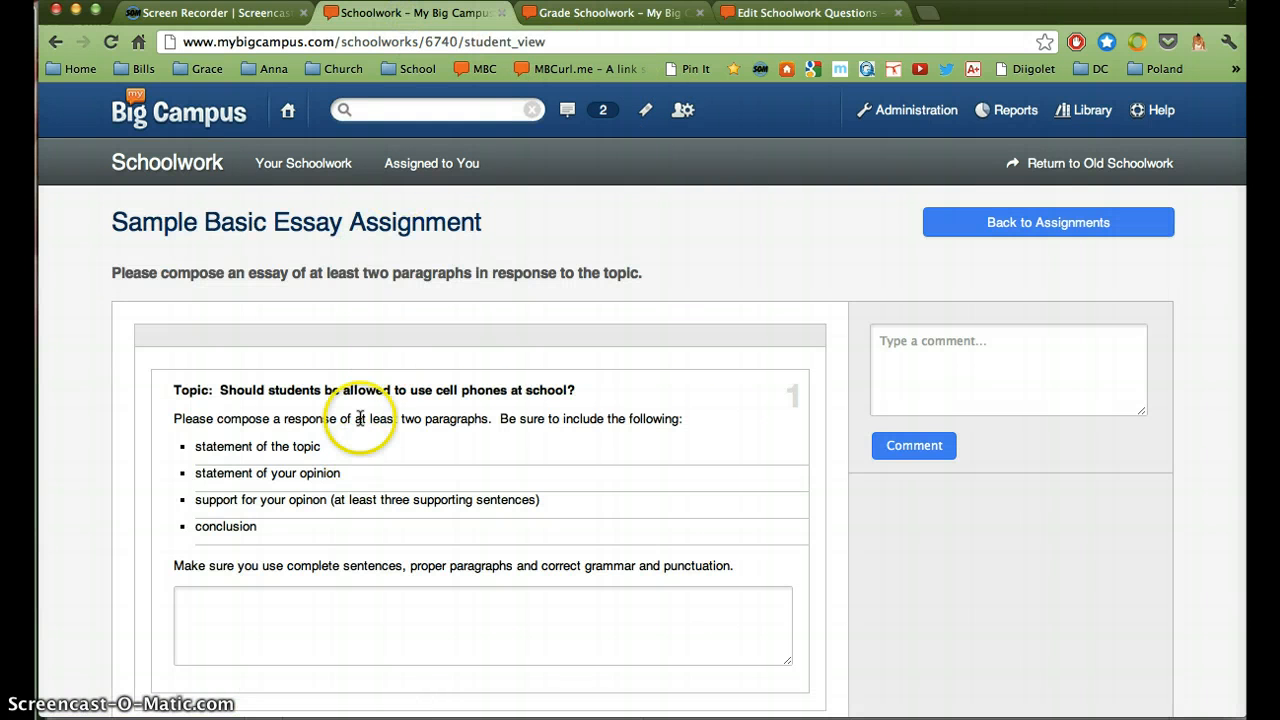
pyautogui.scroll(-1, 360, 417)
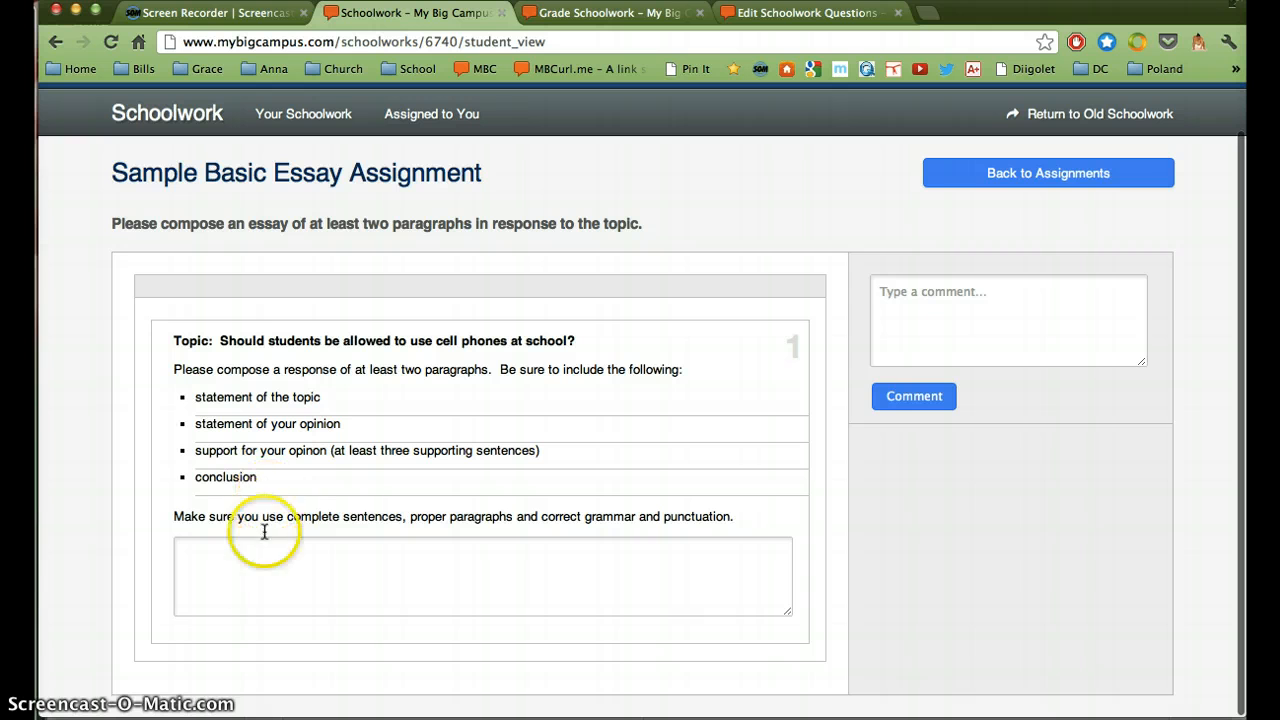
pyautogui.click(254, 570)
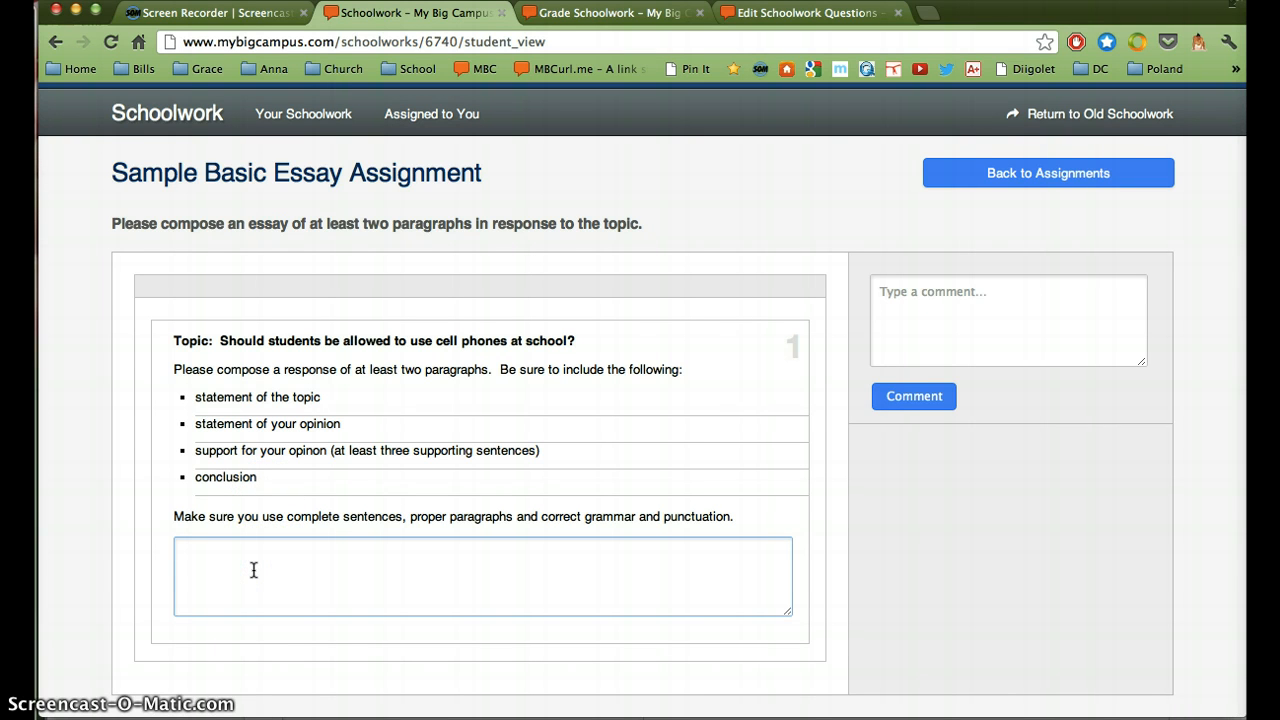
# Examine the submitted essay on the Grade Schoolwork page, including the points field and the grading comment box.
pyautogui.click(555, 15)
pyautogui.scroll(-5, 414, 379)
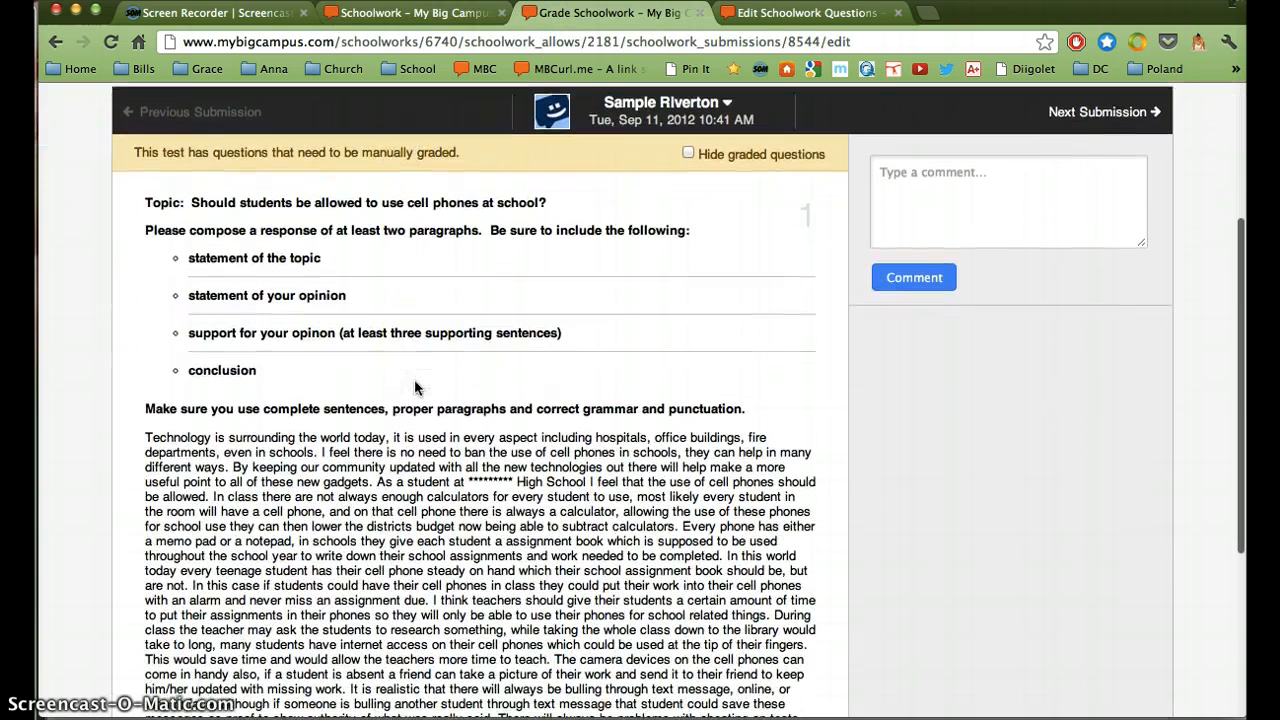
pyautogui.scroll(-1, 360, 420)
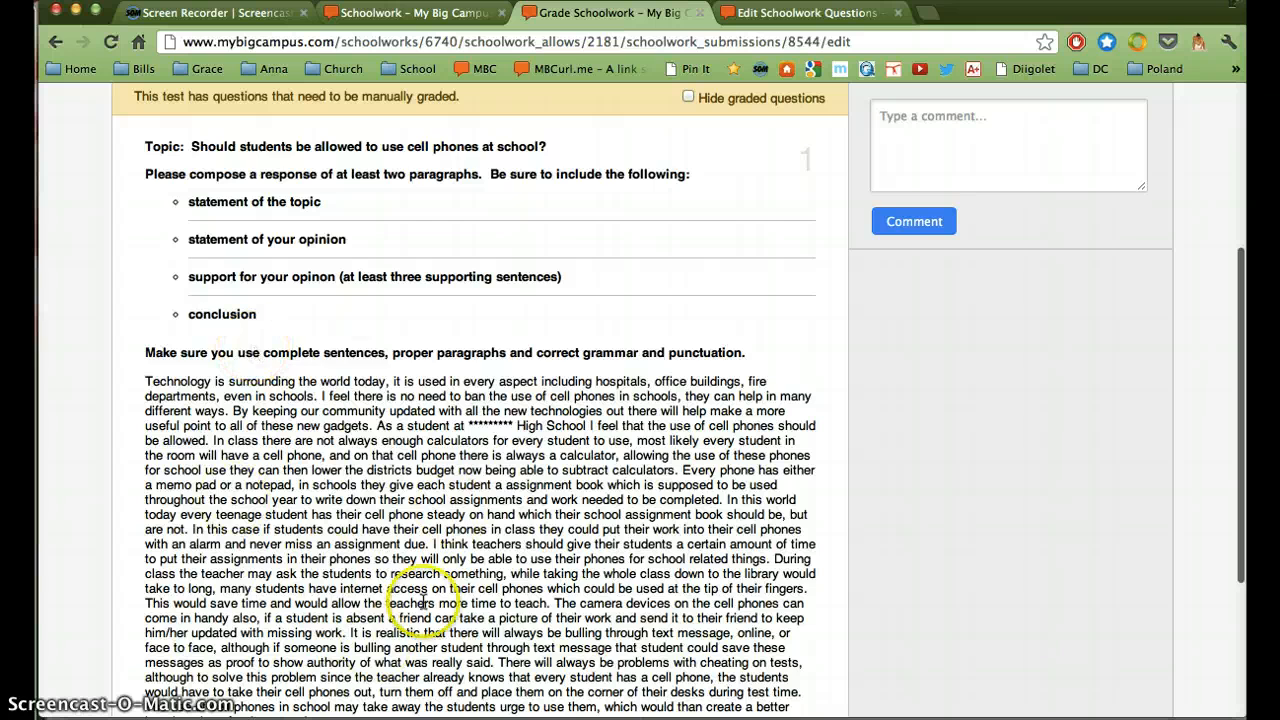
pyautogui.scroll(-5, 440, 595)
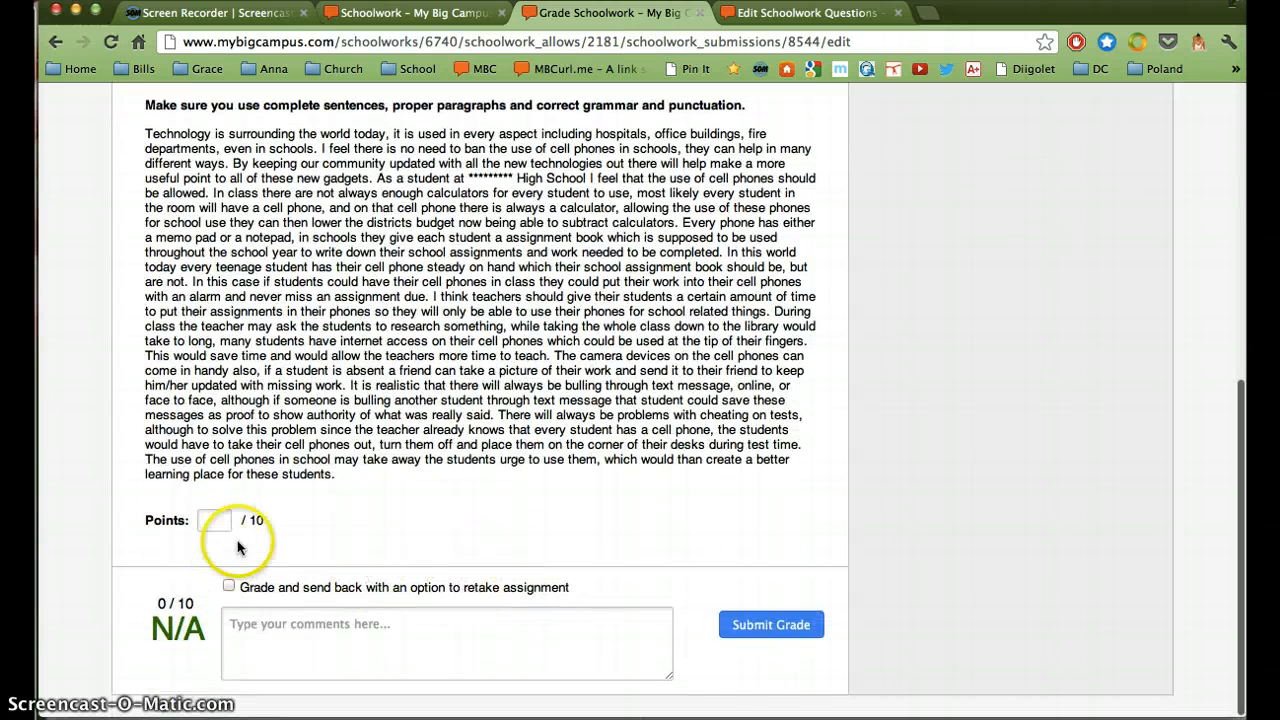
pyautogui.click(215, 520)
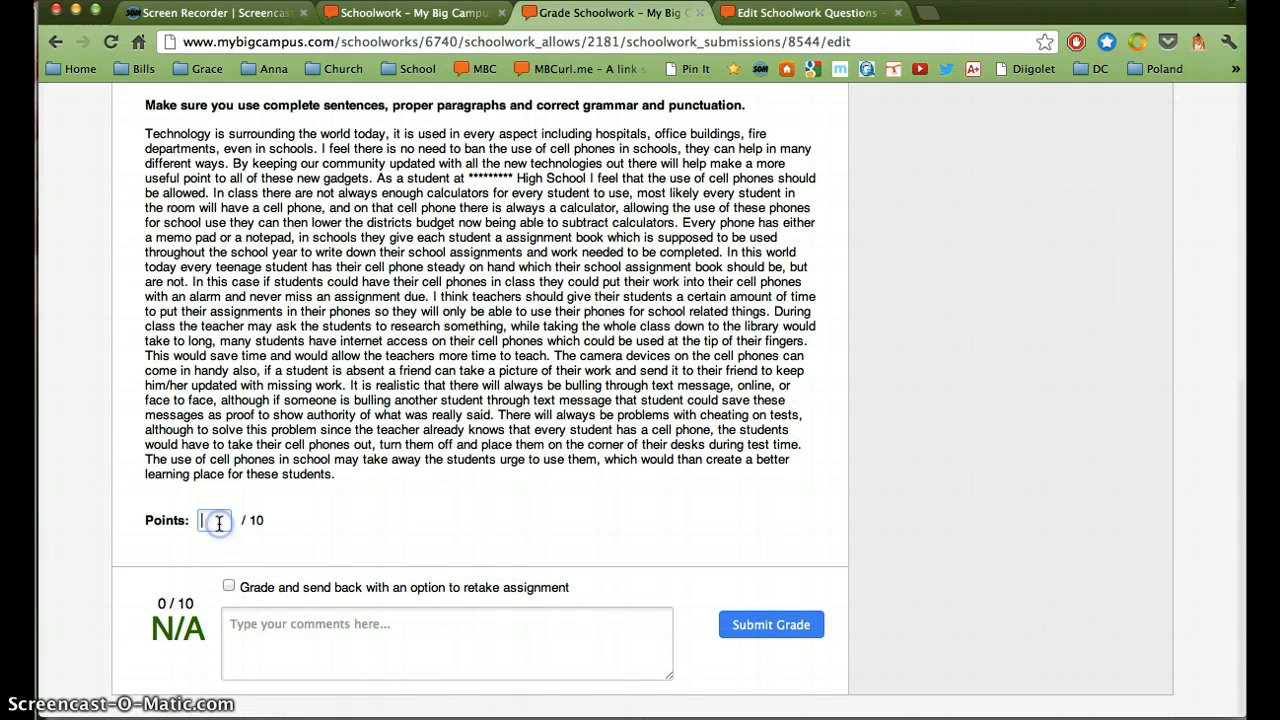
pyautogui.click(325, 638)
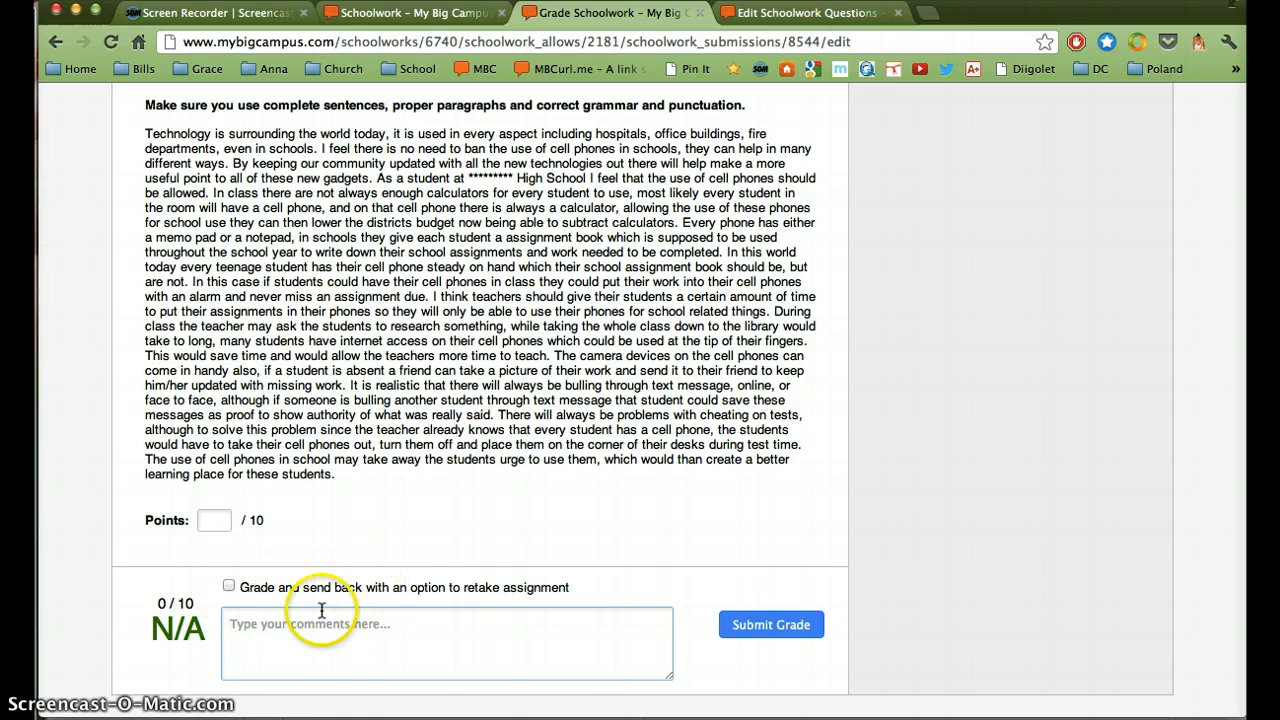
pyautogui.scroll(10, 490, 520)
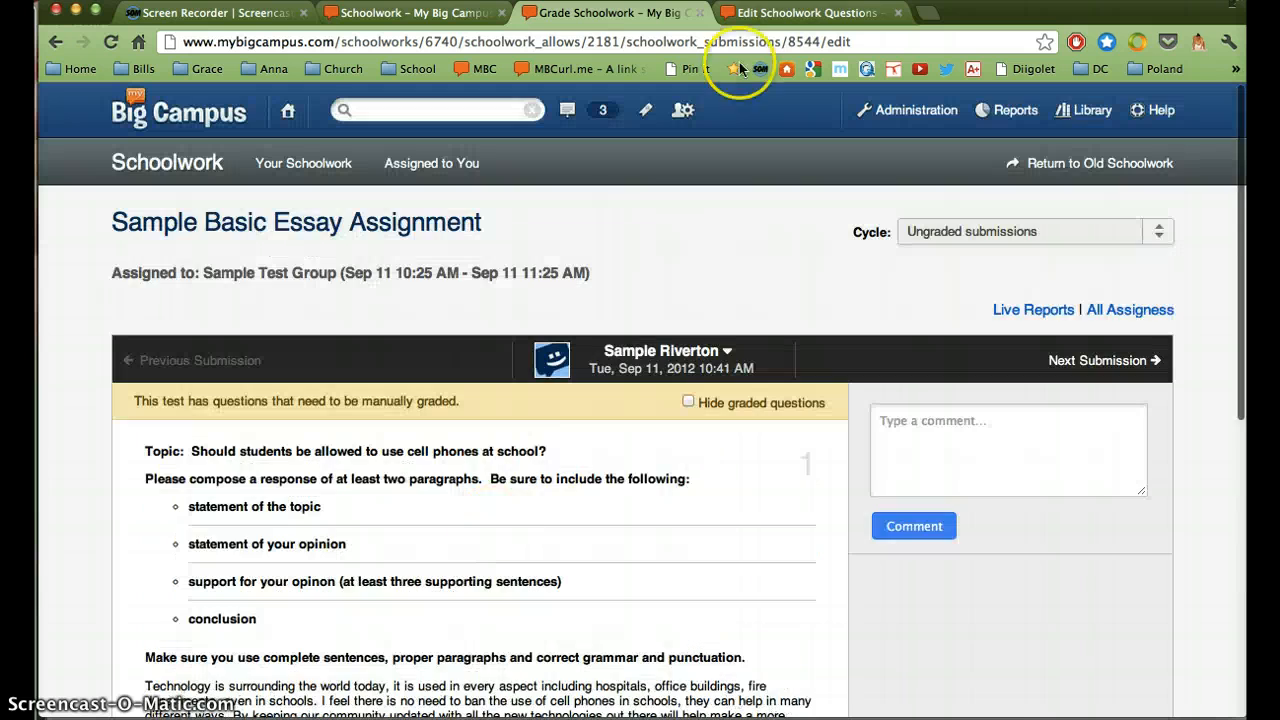
# Compose a File Upload question with the essay topic "Should schools require students to wear uniforms?", four numbered instructions and a max score of 20.
pyautogui.click(745, 13)
pyautogui.click(903, 327)
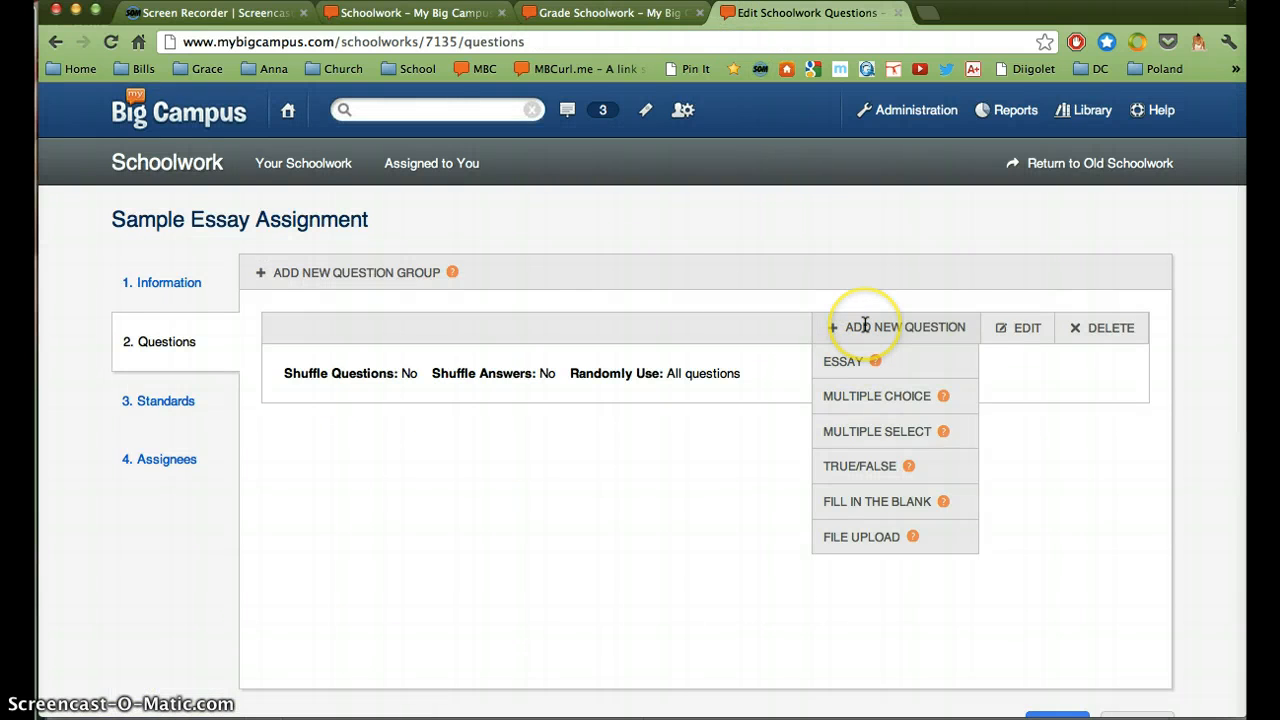
pyautogui.click(885, 541)
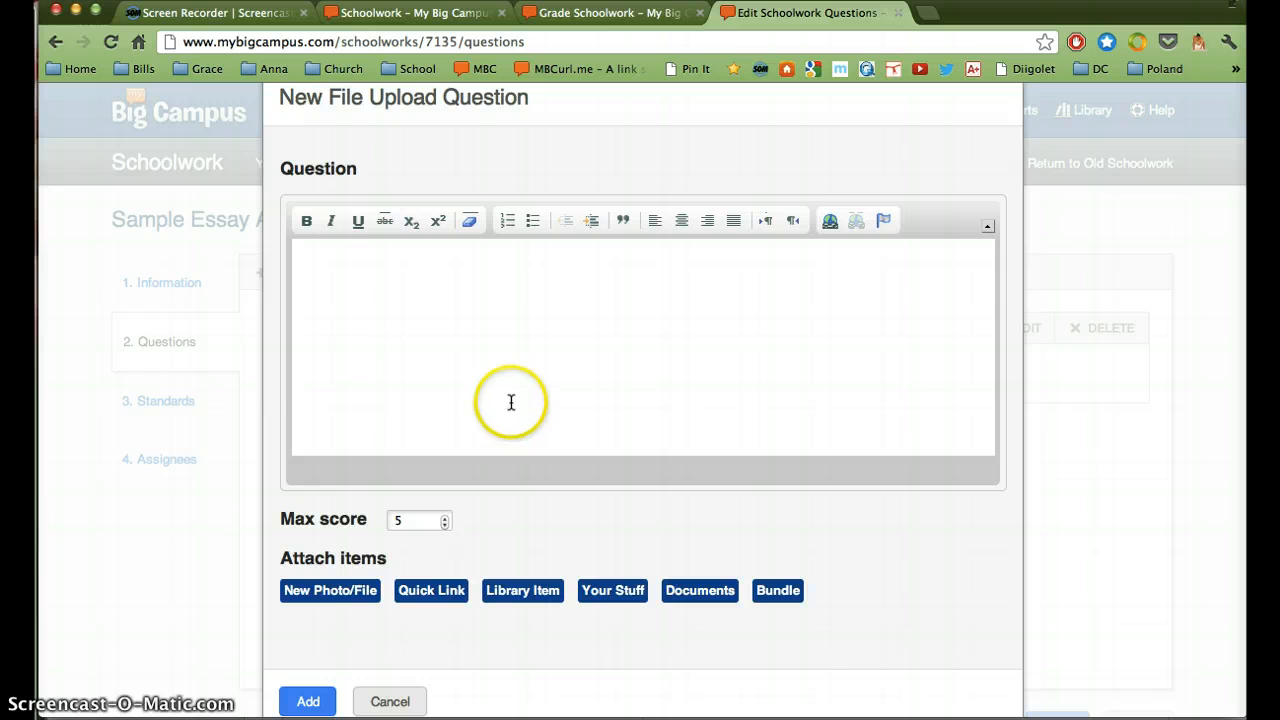
pyautogui.click(346, 268)
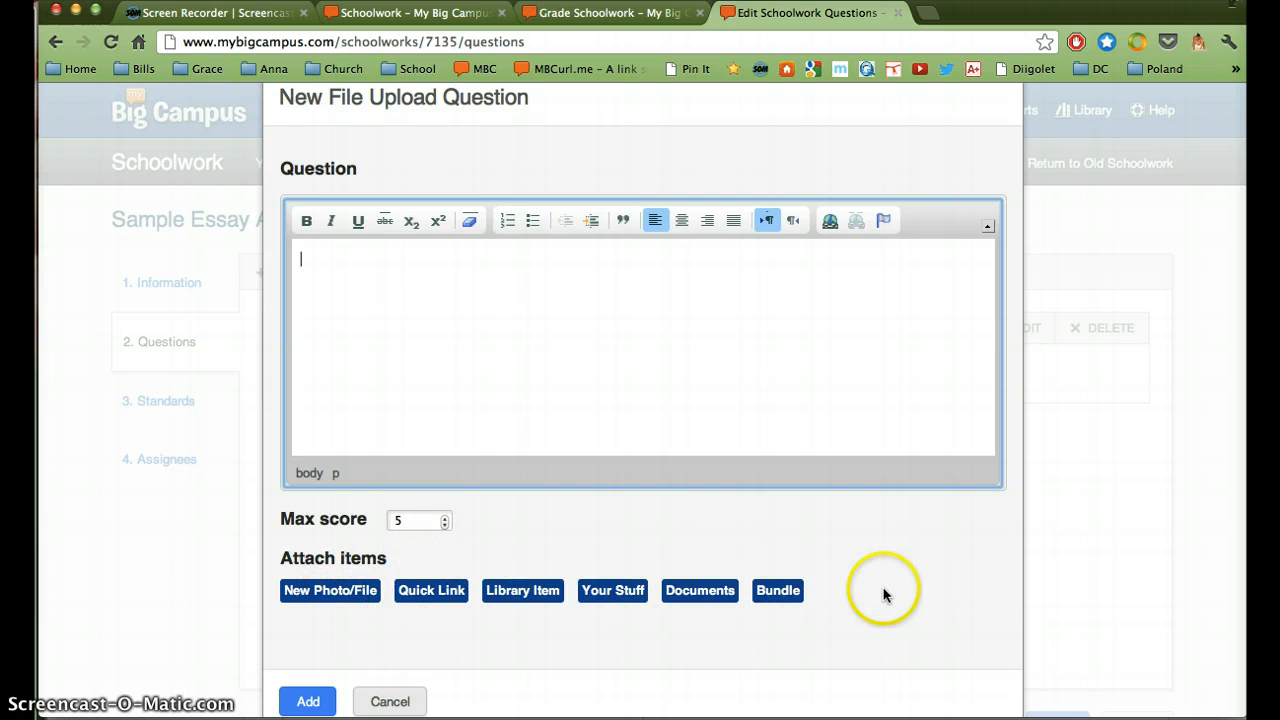
pyautogui.scroll(-1, 883, 594)
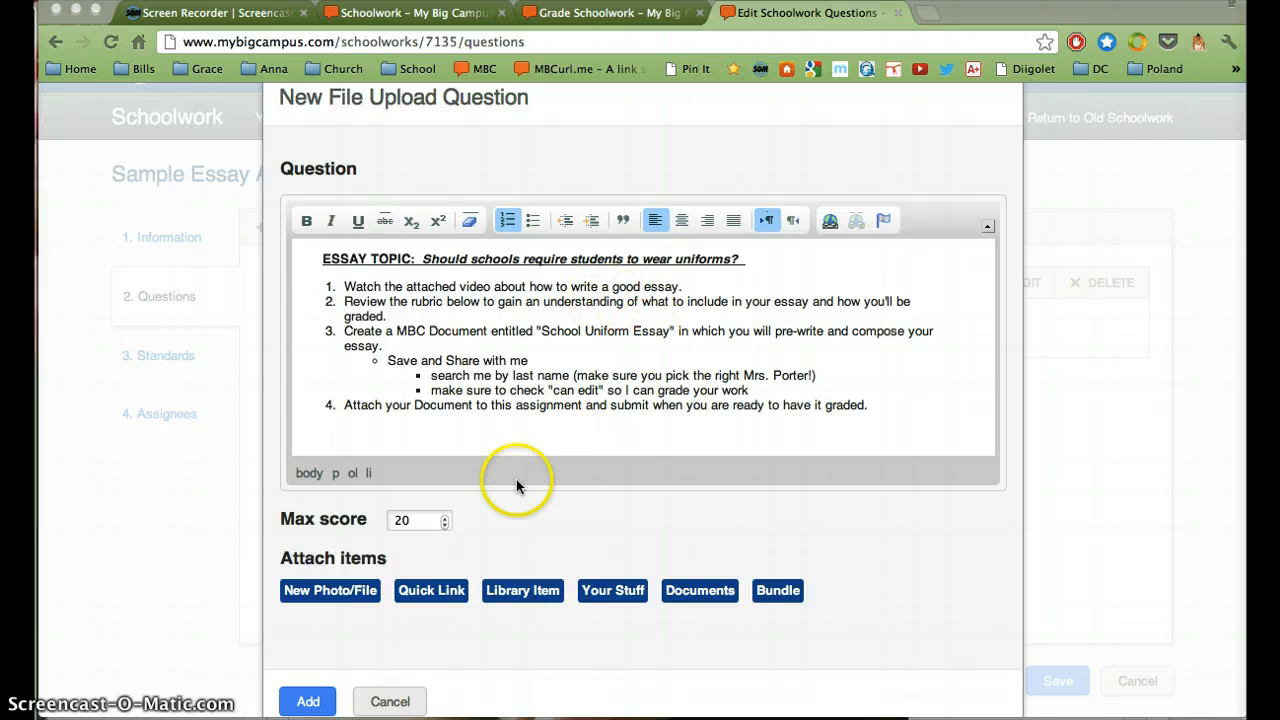
# Search the library for "essay song" and attach "The Expository Writing Song" to the question.
pyautogui.click(517, 589)
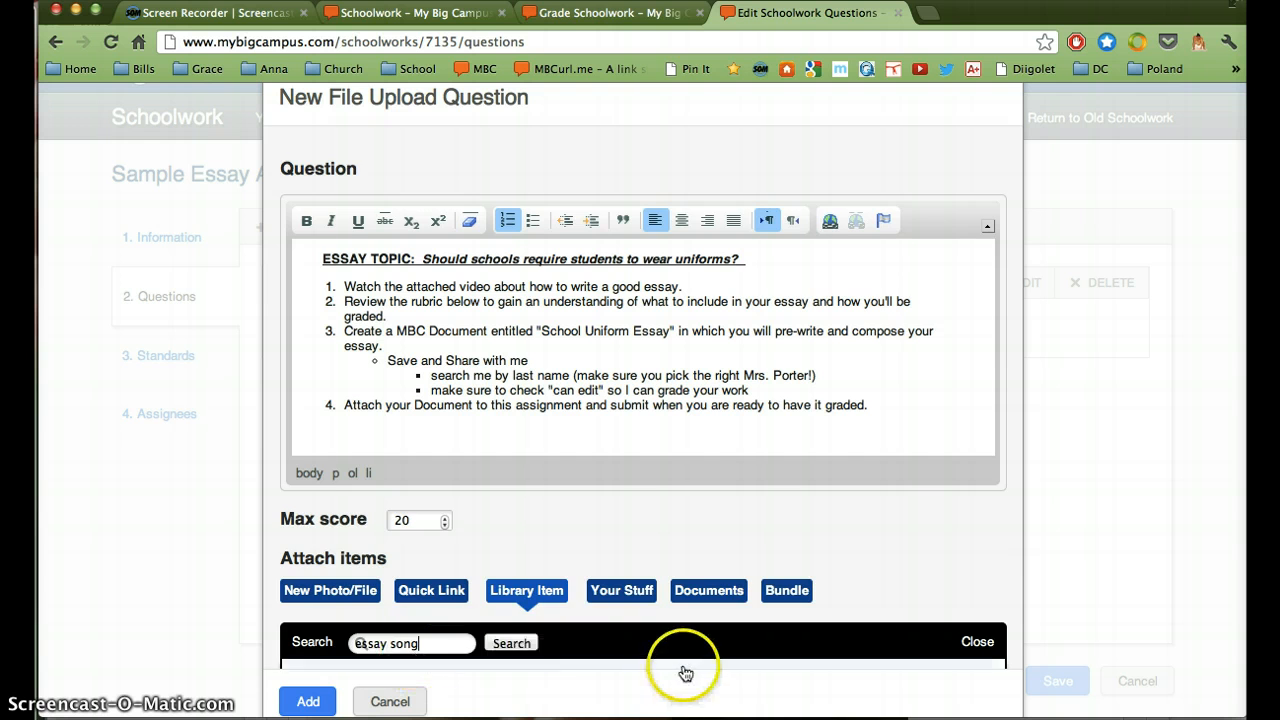
pyautogui.scroll(-3, 683, 672)
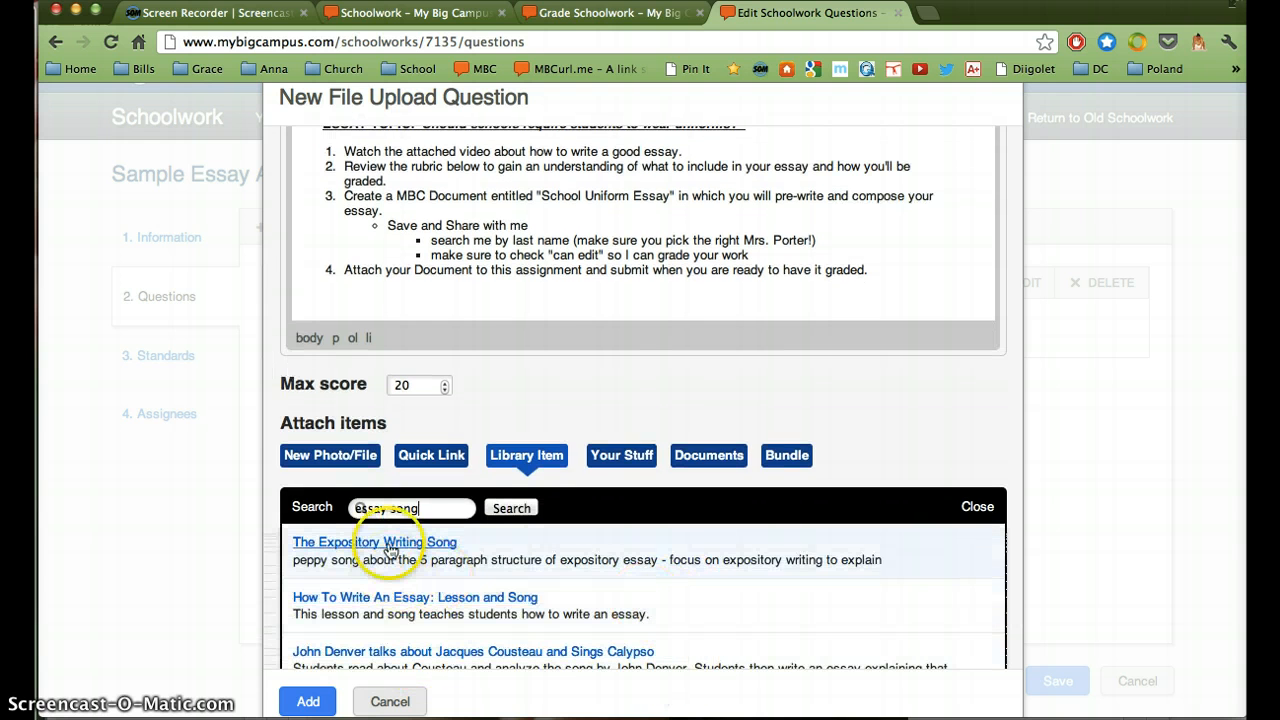
pyautogui.click(390, 549)
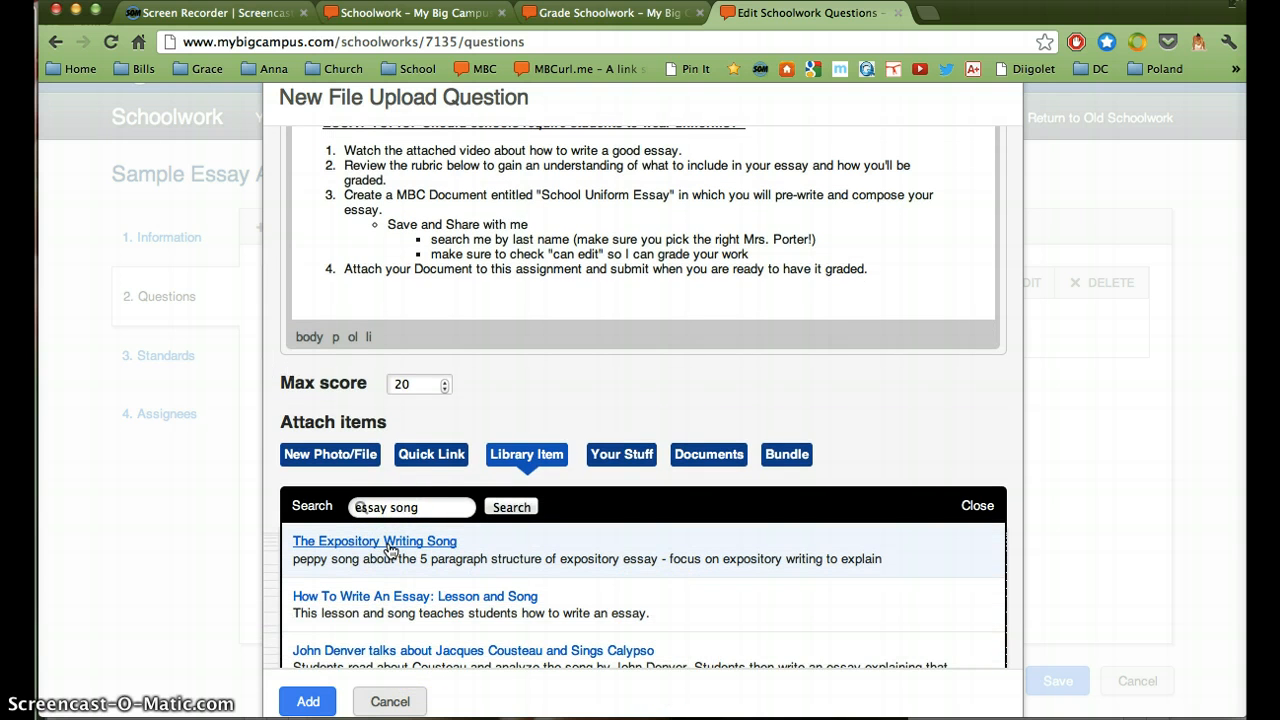
pyautogui.scroll(-2, 390, 551)
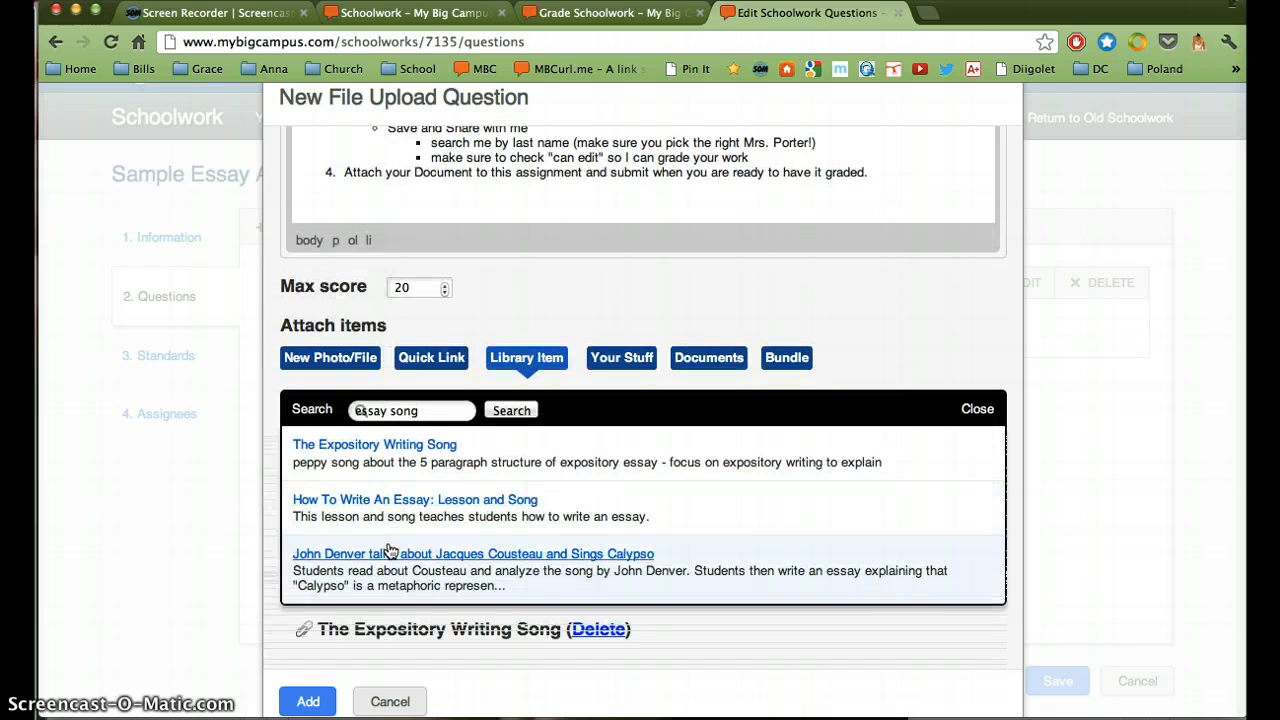
pyautogui.click(977, 410)
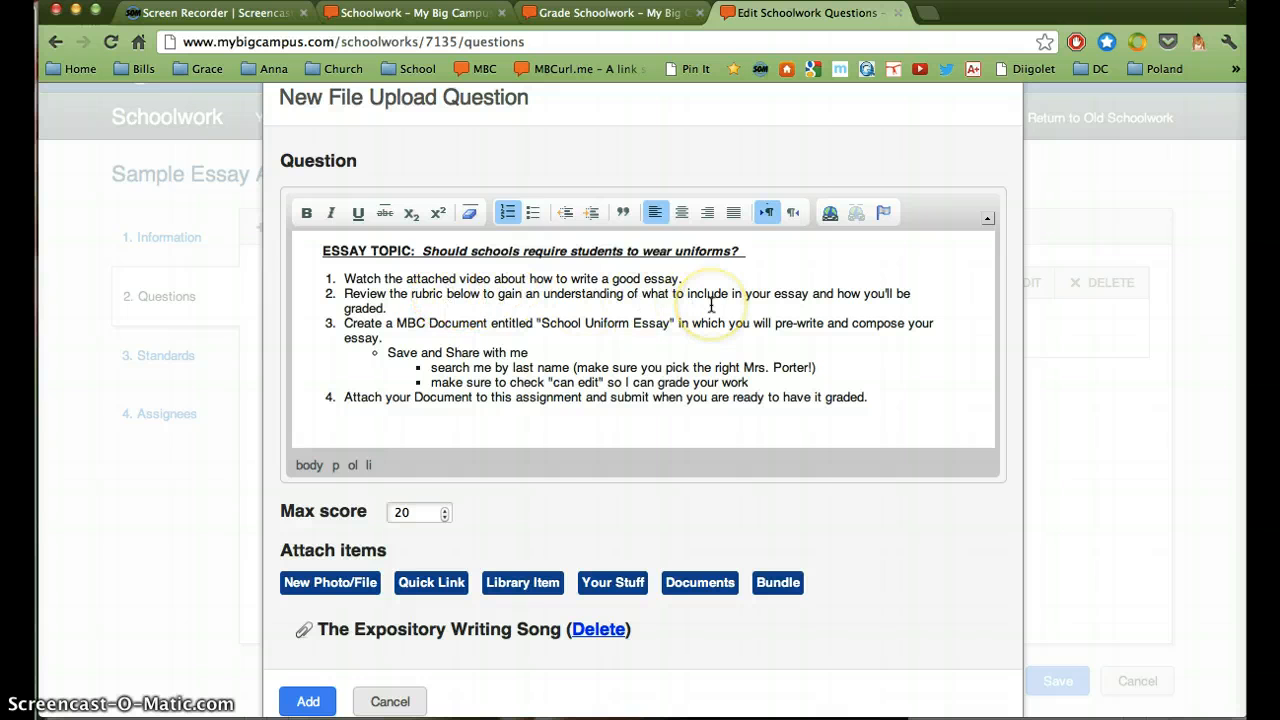
# Upload "Your Rubric_ Persuasive Essay.pdf" from the Desktop folder as an attachment to the File Upload question.
pyautogui.scroll(1, 331, 589)
pyautogui.click(331, 585)
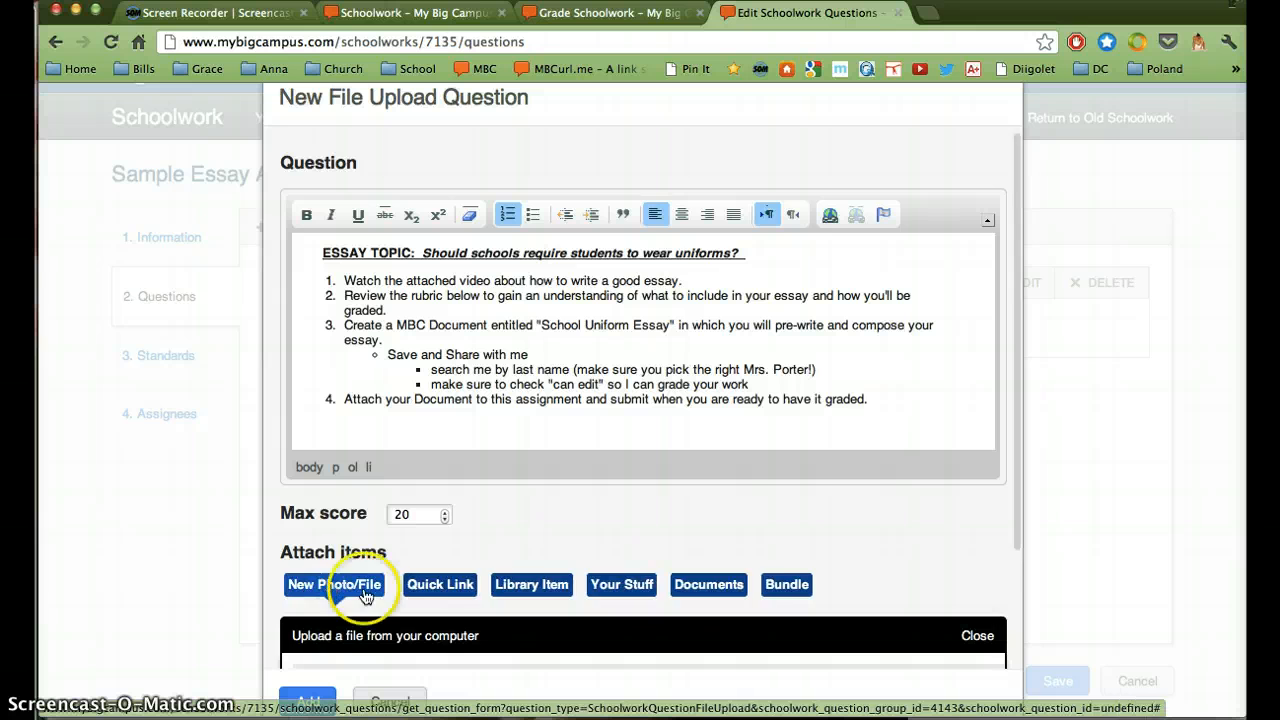
pyautogui.scroll(-3, 479, 581)
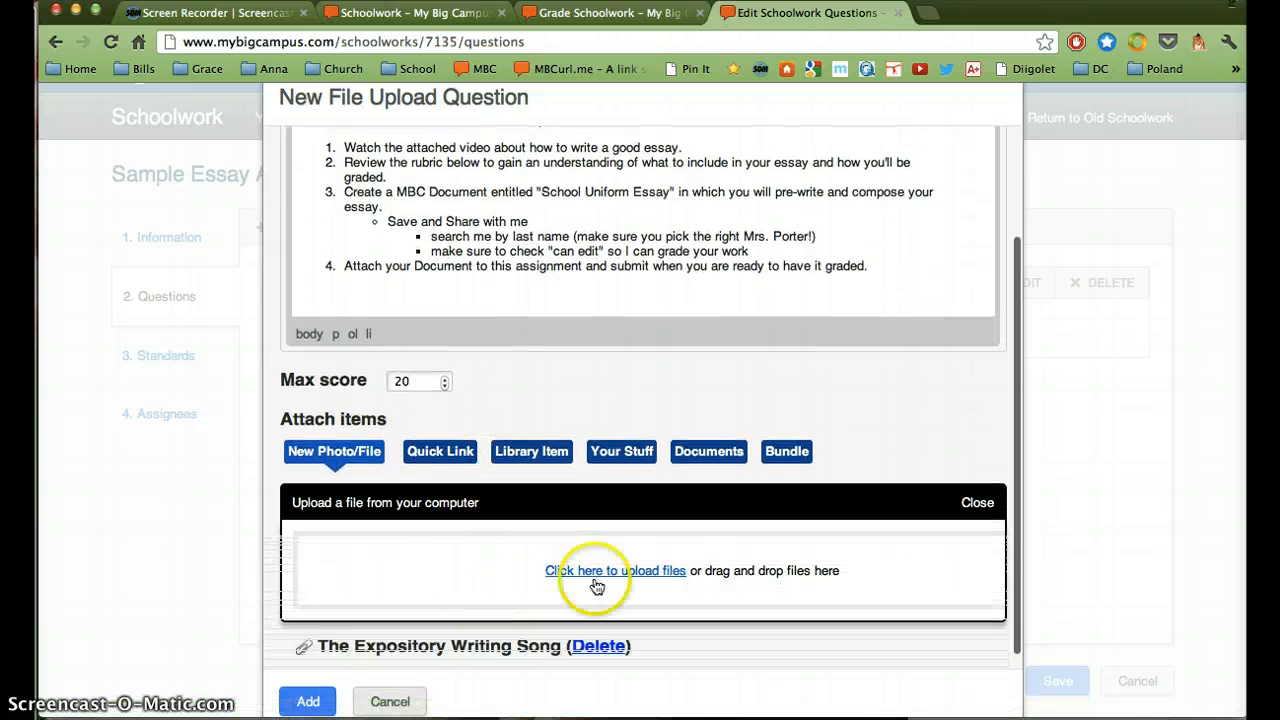
pyautogui.click(663, 568)
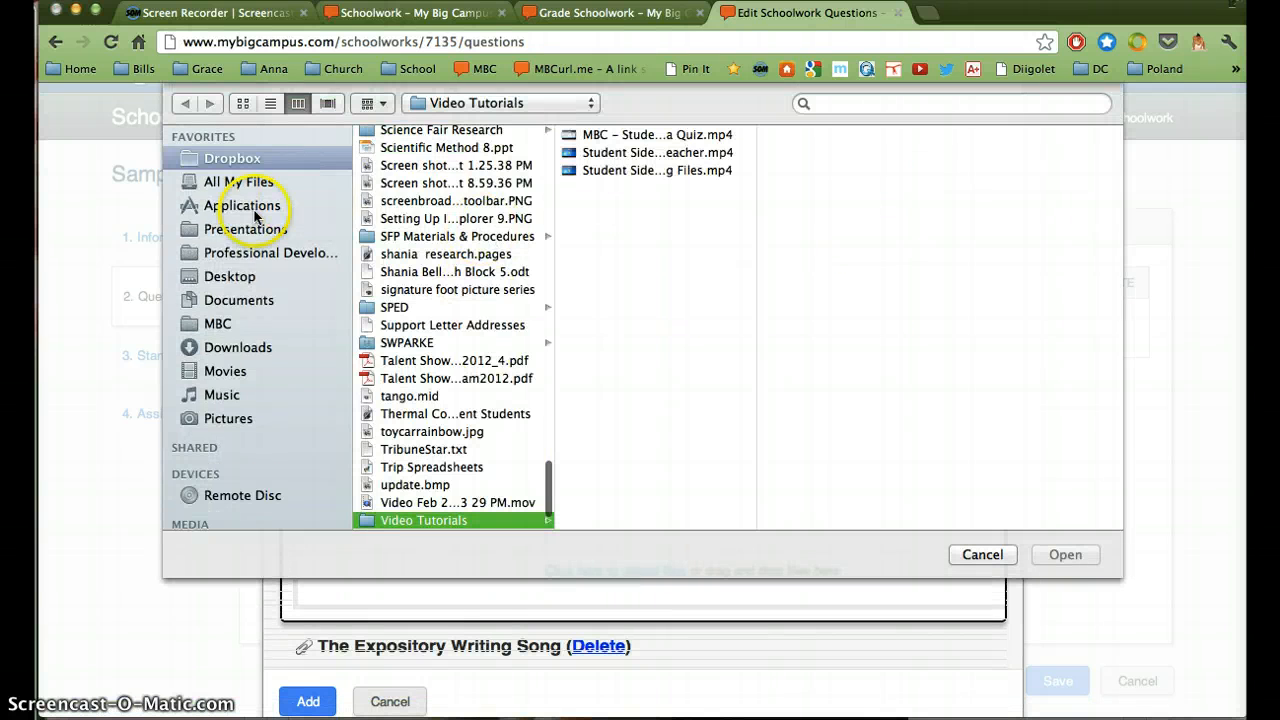
pyautogui.click(224, 281)
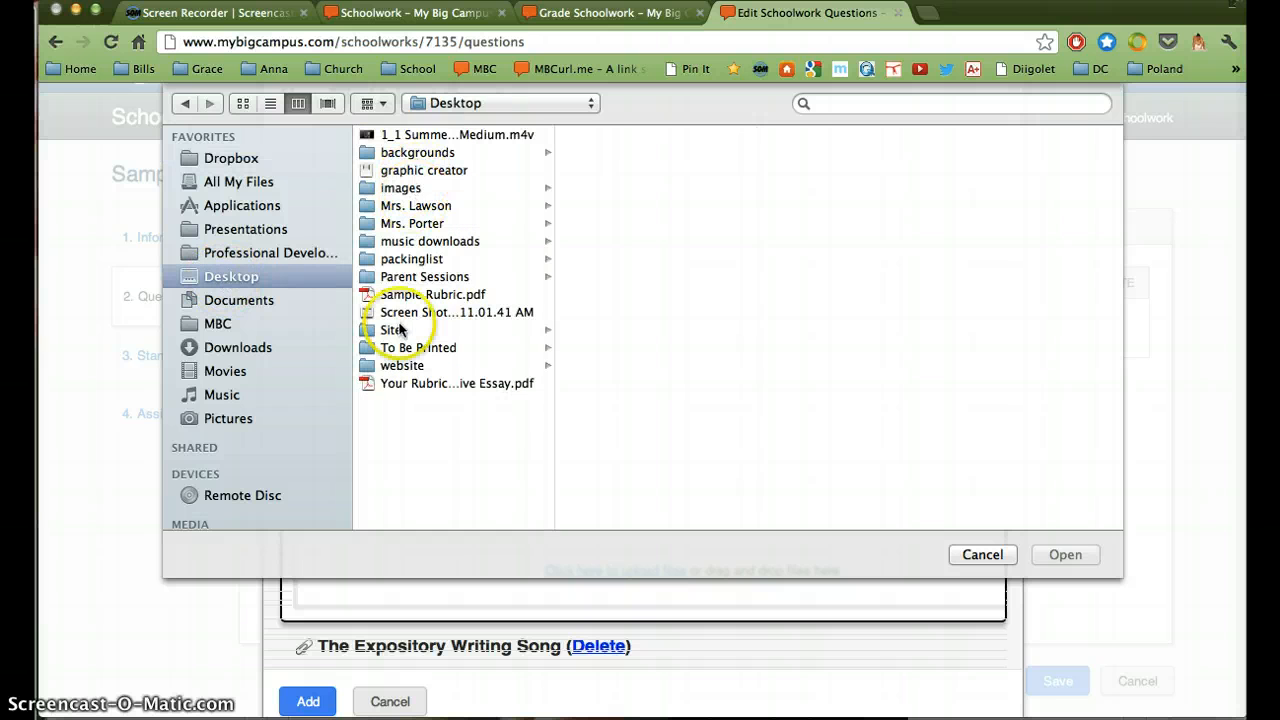
pyautogui.click(409, 380)
pyautogui.doubleClick(409, 377)
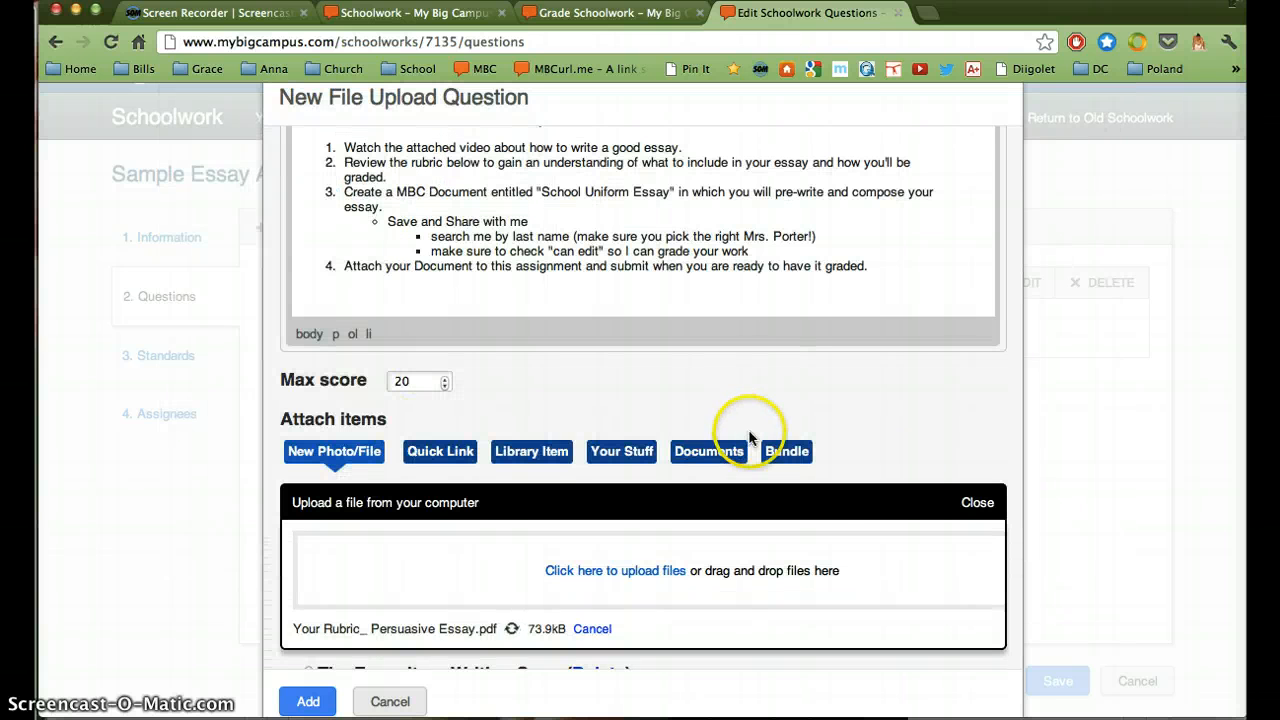
pyautogui.scroll(-2, 800, 605)
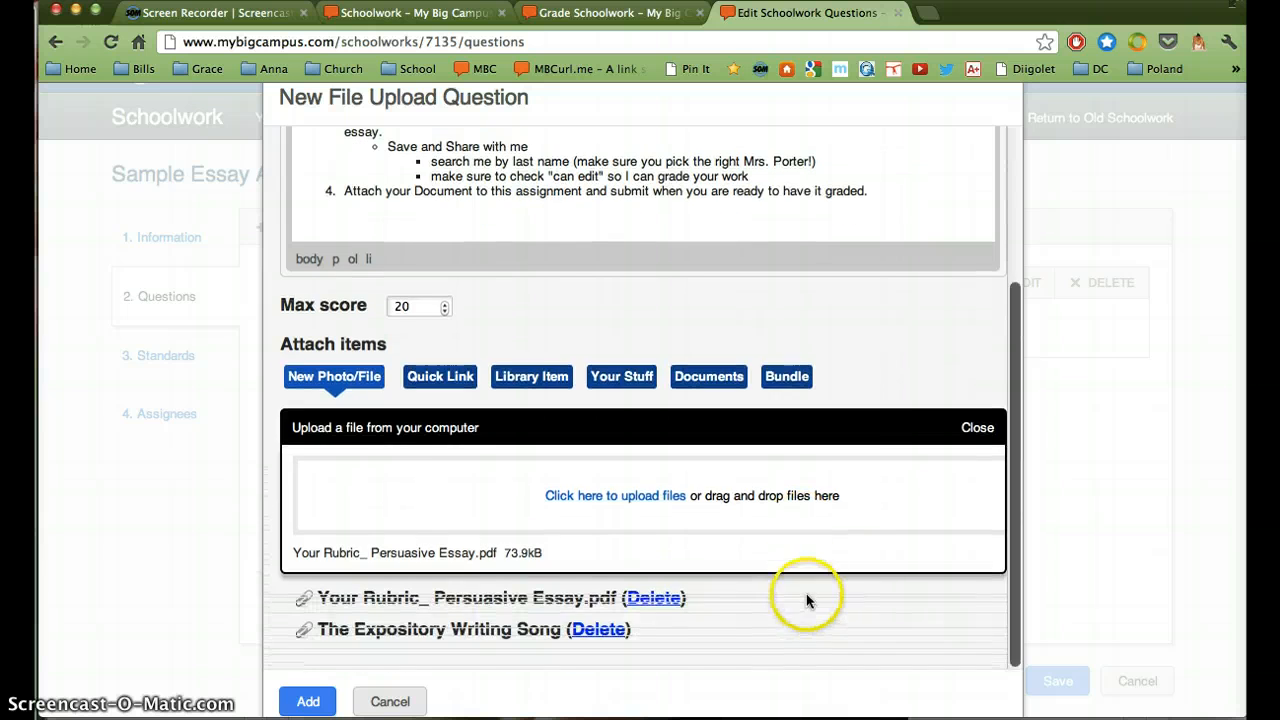
pyautogui.click(975, 428)
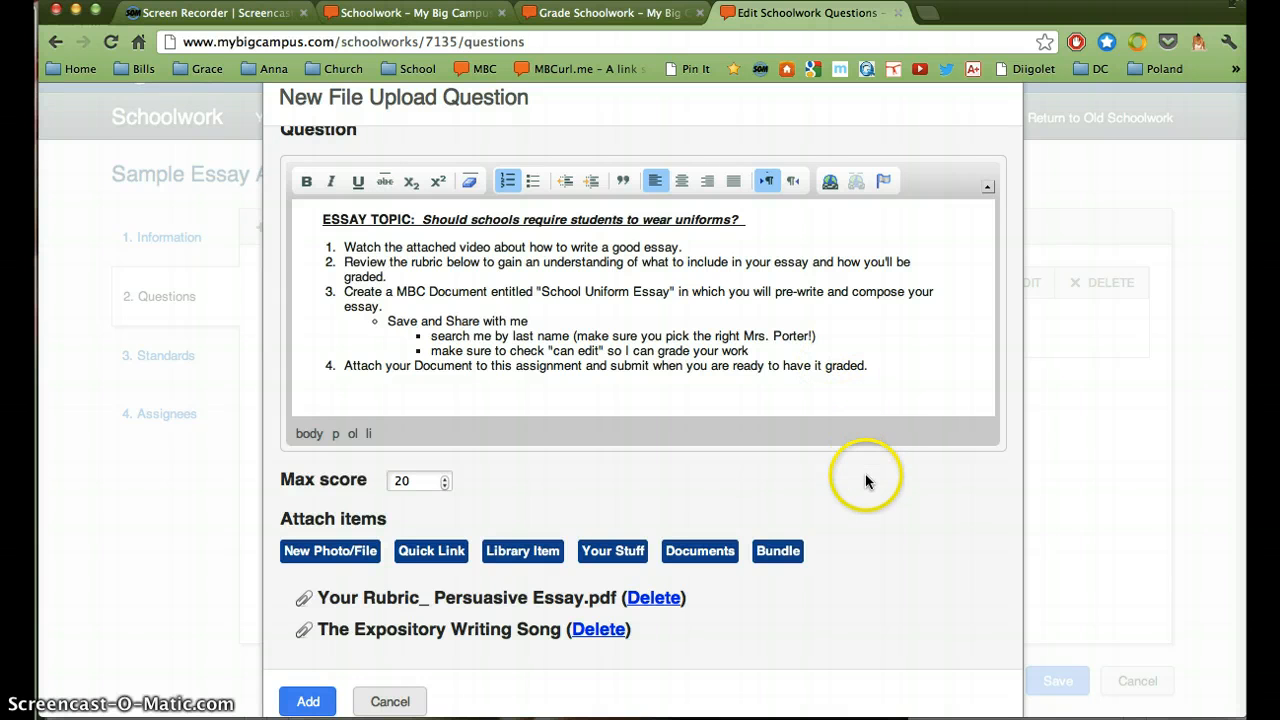
# Add the completed File Upload question to Sample Essay Assignment.
pyautogui.scroll(-1, 865, 481)
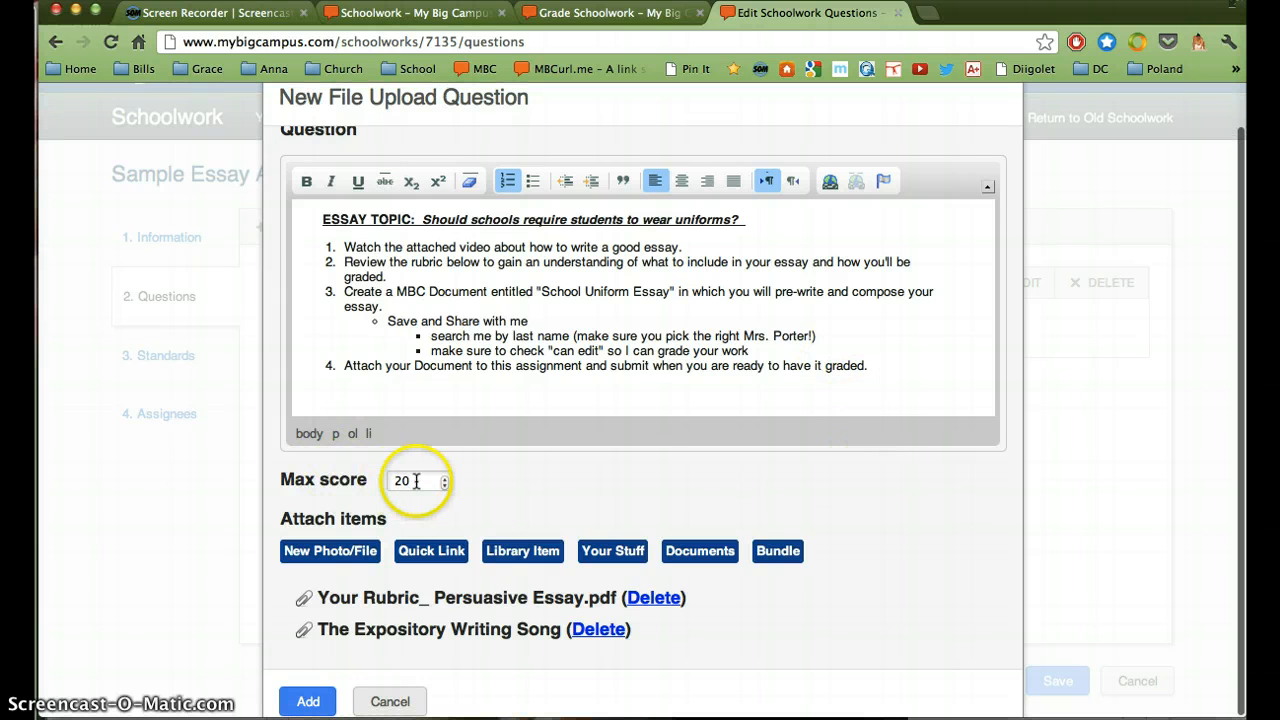
pyautogui.click(308, 701)
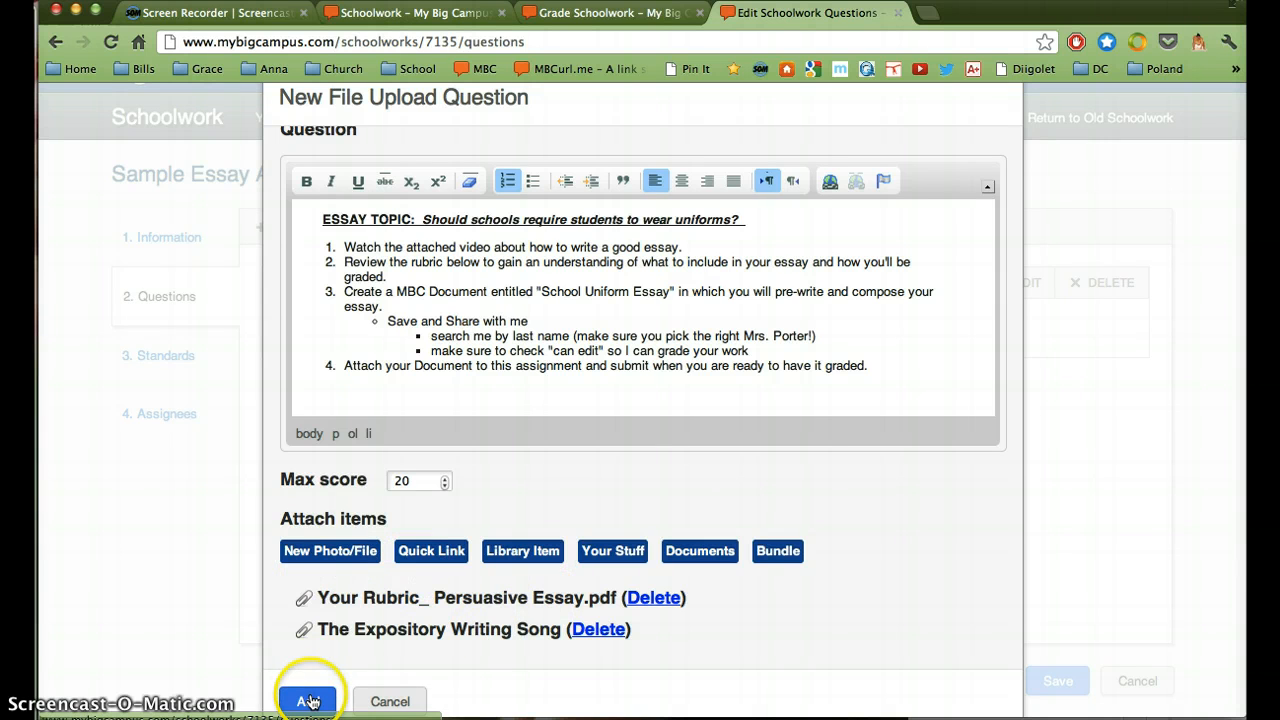
pyautogui.click(313, 700)
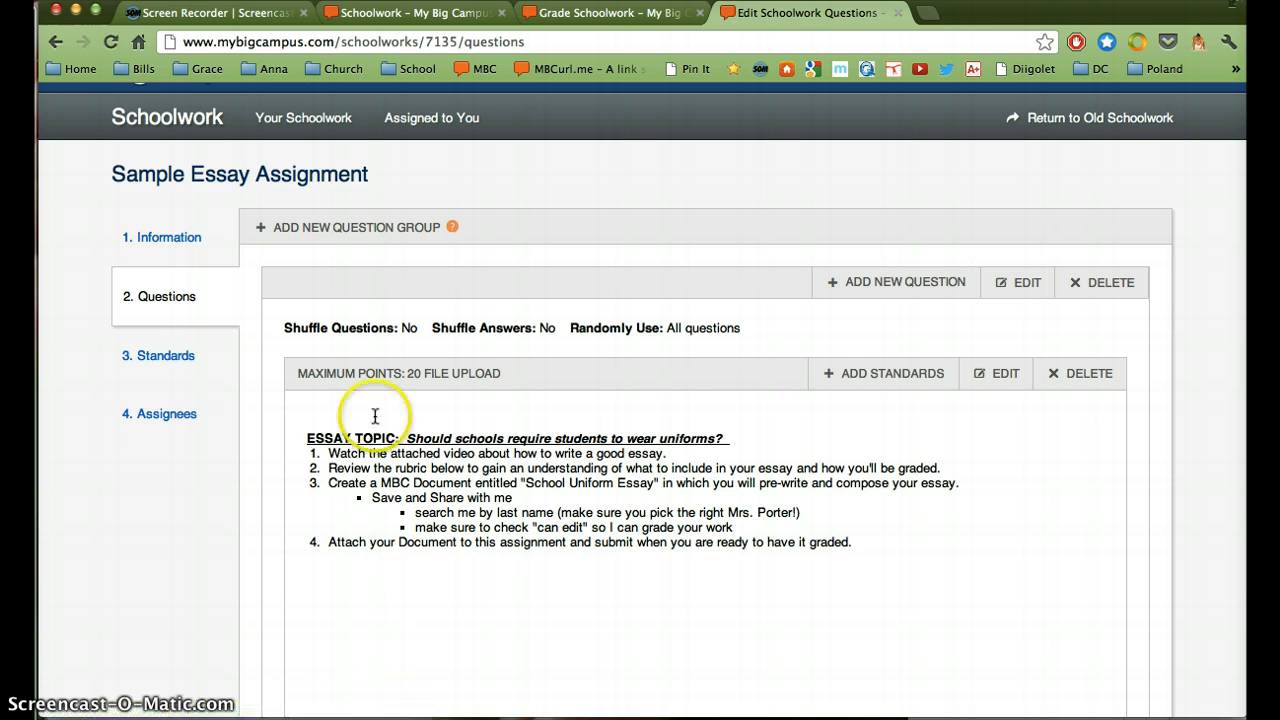
# Check the added question with its instructions, video and rubric attachment, and save the schoolwork's questions.
pyautogui.scroll(-4, 376, 373)
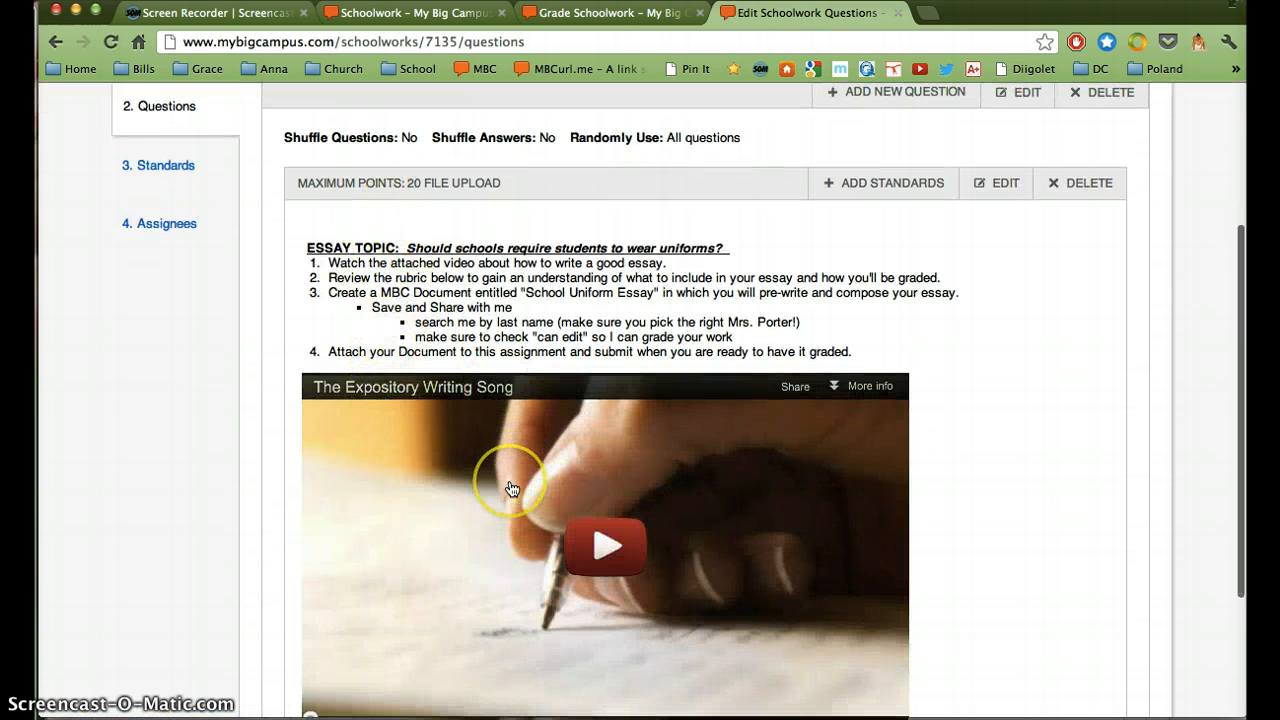
pyautogui.scroll(-4, 510, 490)
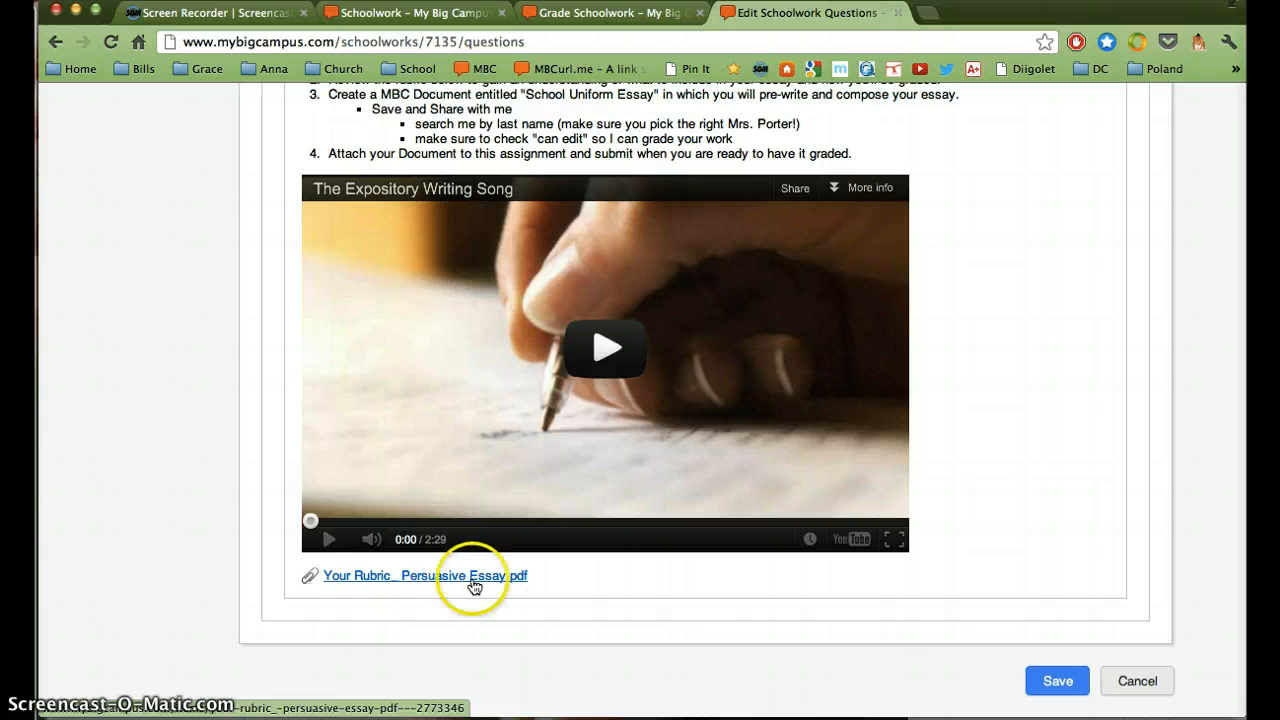
pyautogui.scroll(9, 823, 574)
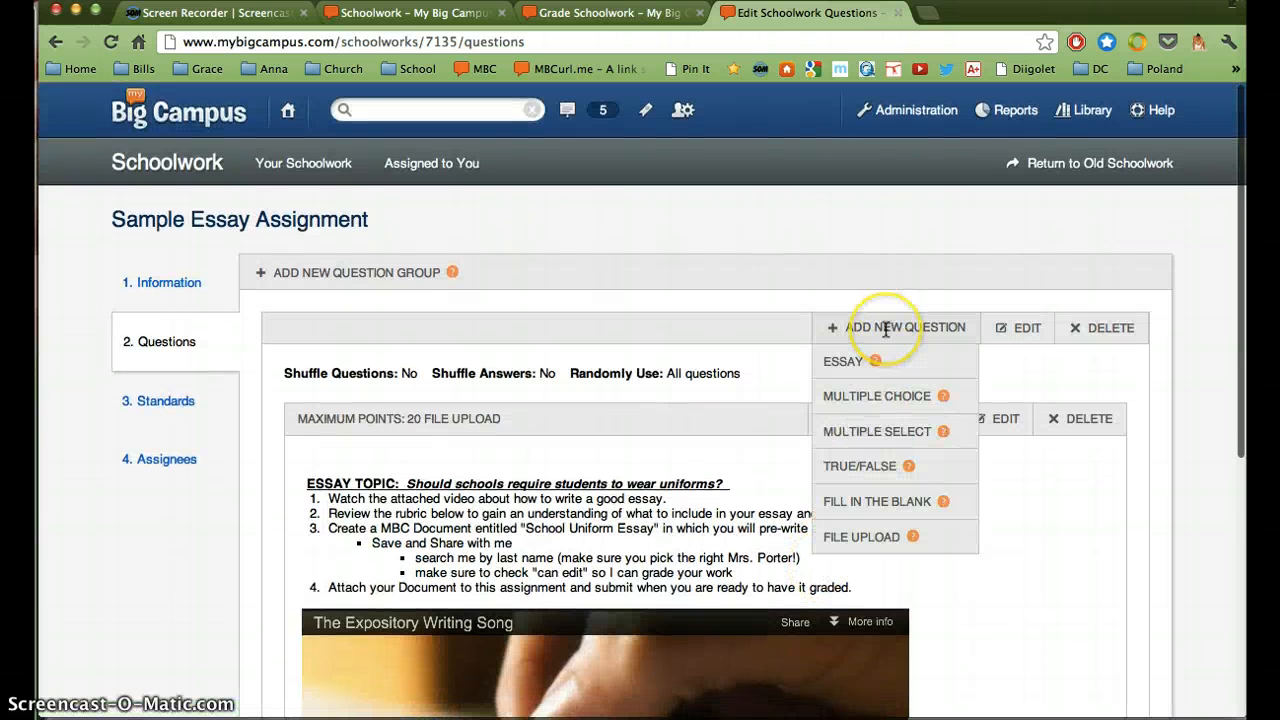
pyautogui.scroll(-3, 678, 545)
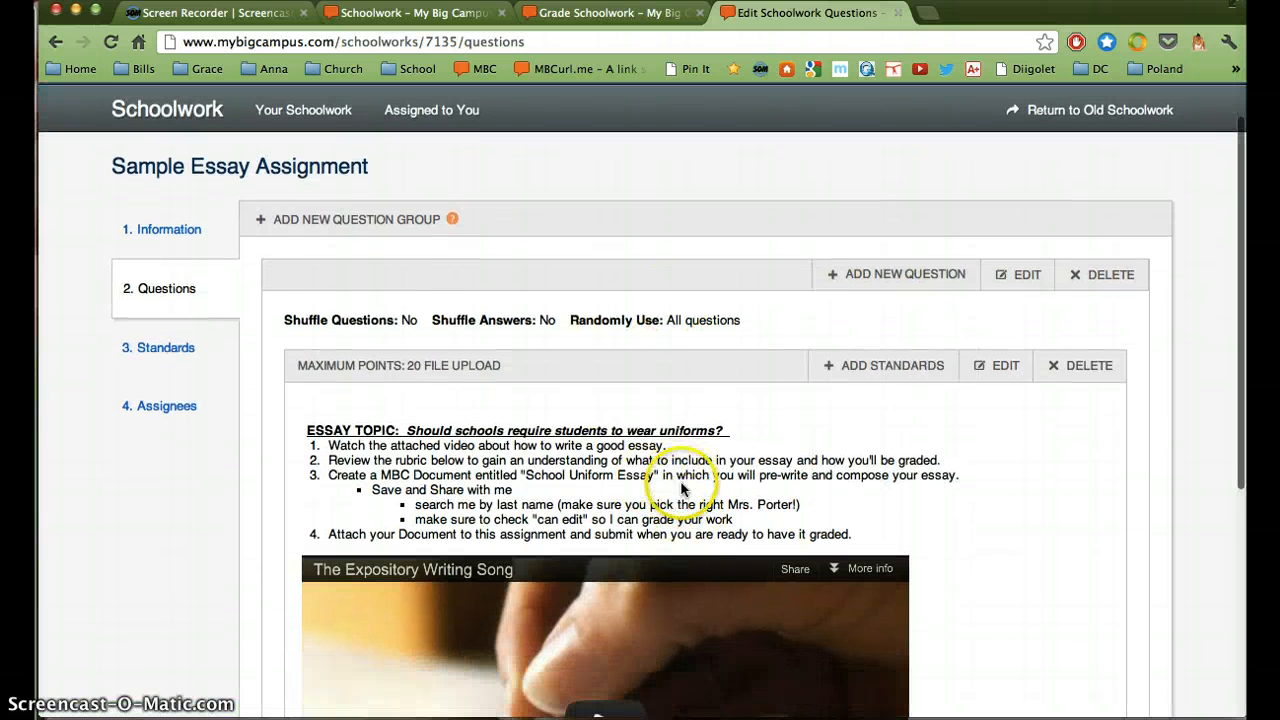
pyautogui.scroll(-5, 687, 497)
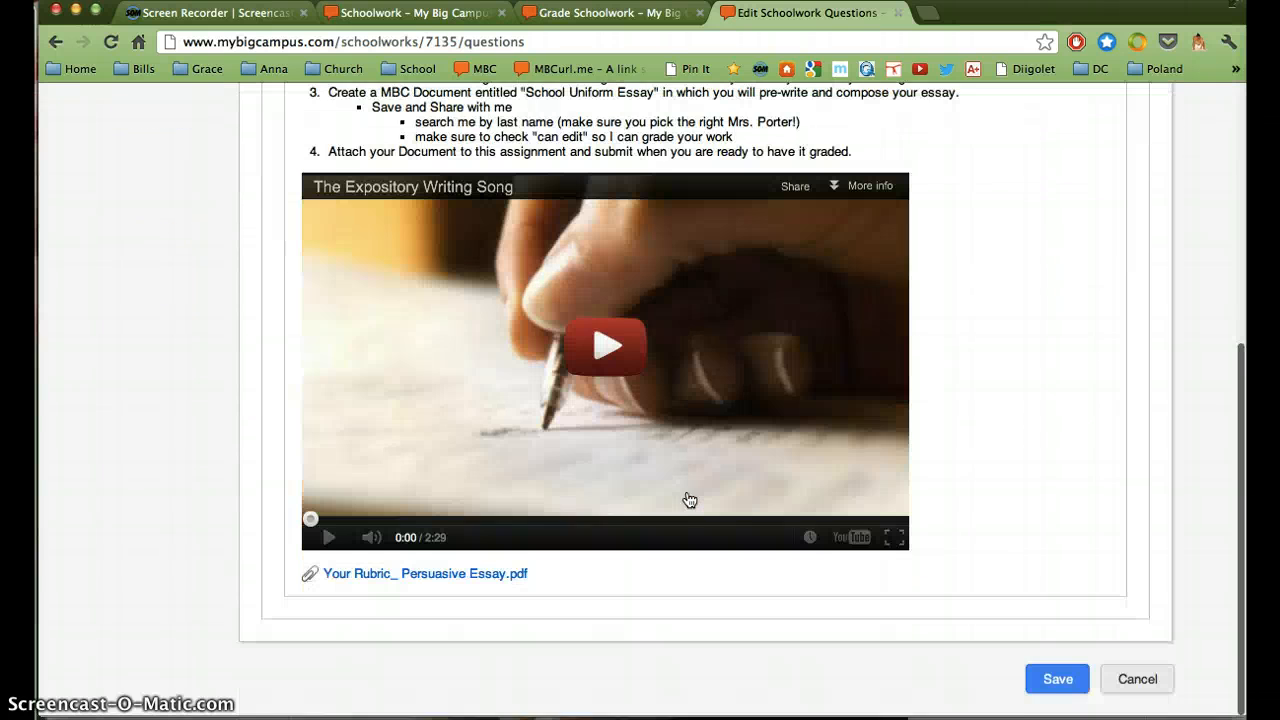
pyautogui.click(1052, 680)
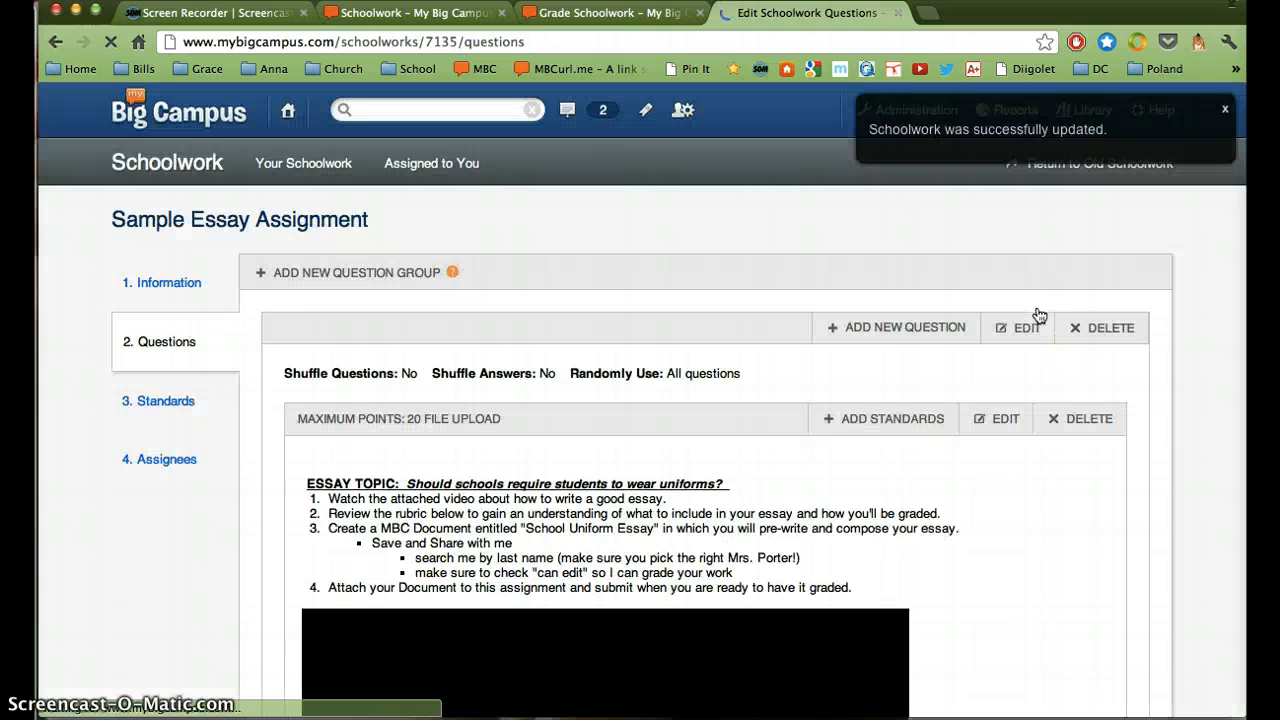
# Open the assignment's Standards section and view the state standards selector.
pyautogui.click(165, 409)
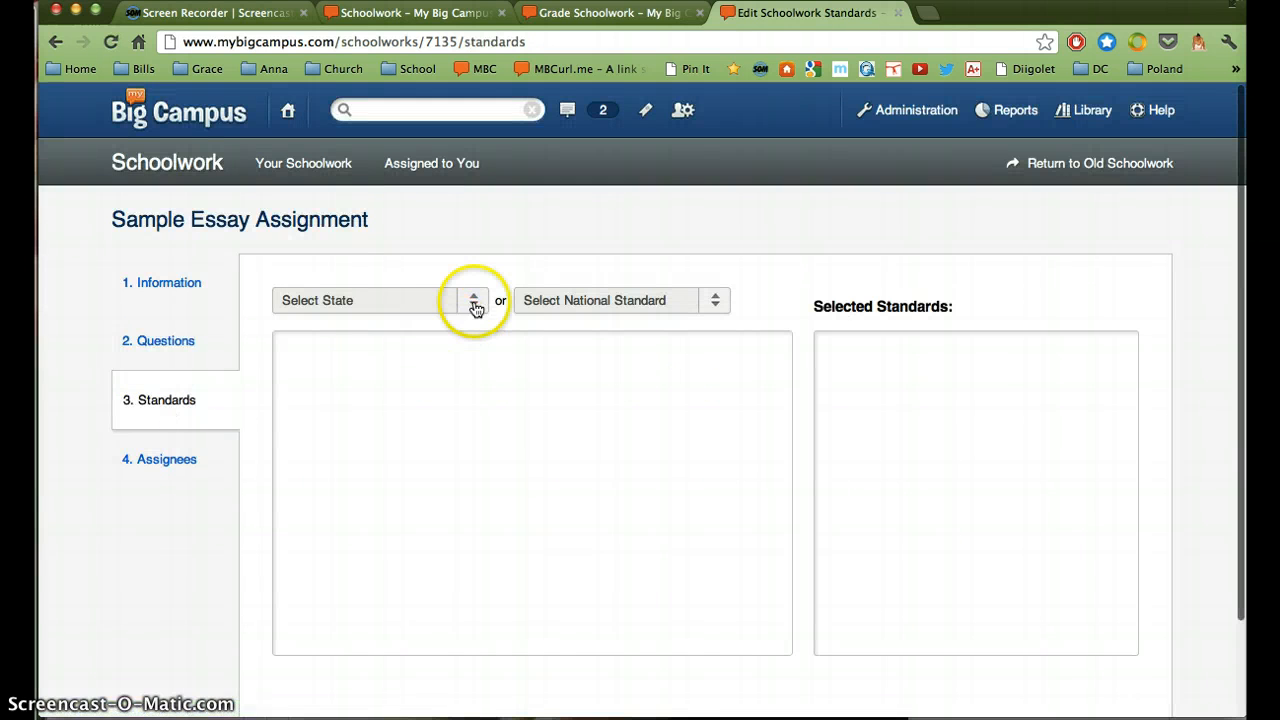
pyautogui.click(478, 302)
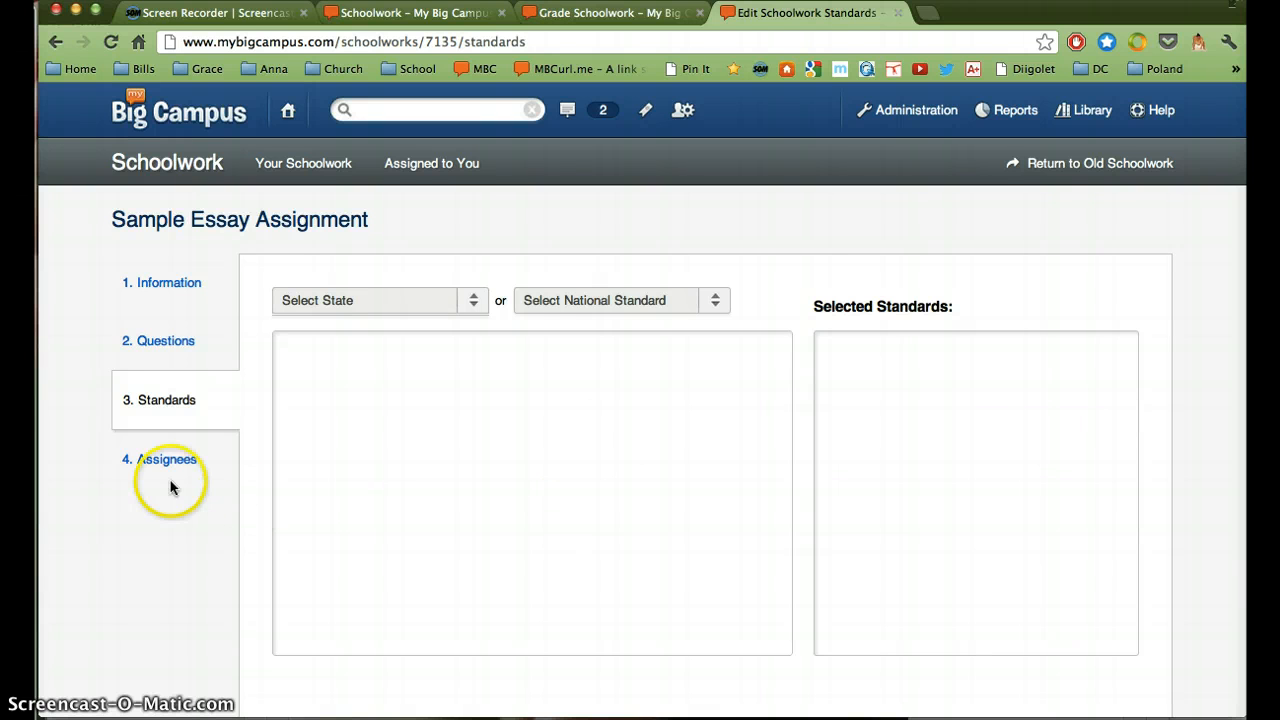
pyautogui.scroll(-3, 160, 470)
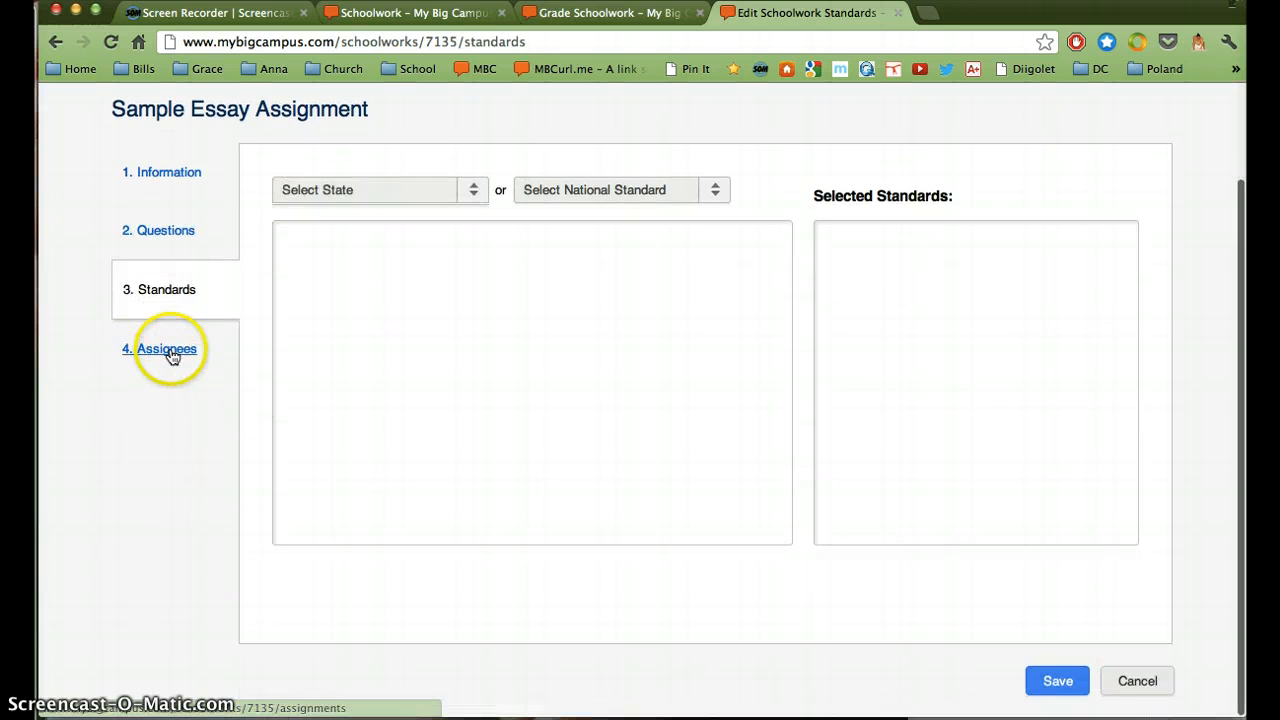
# Preview Sample Essay Assignment in student view from the Assignees section, examining the instructions, video, rubric and file submission options, and return to the assignees.
pyautogui.click(167, 349)
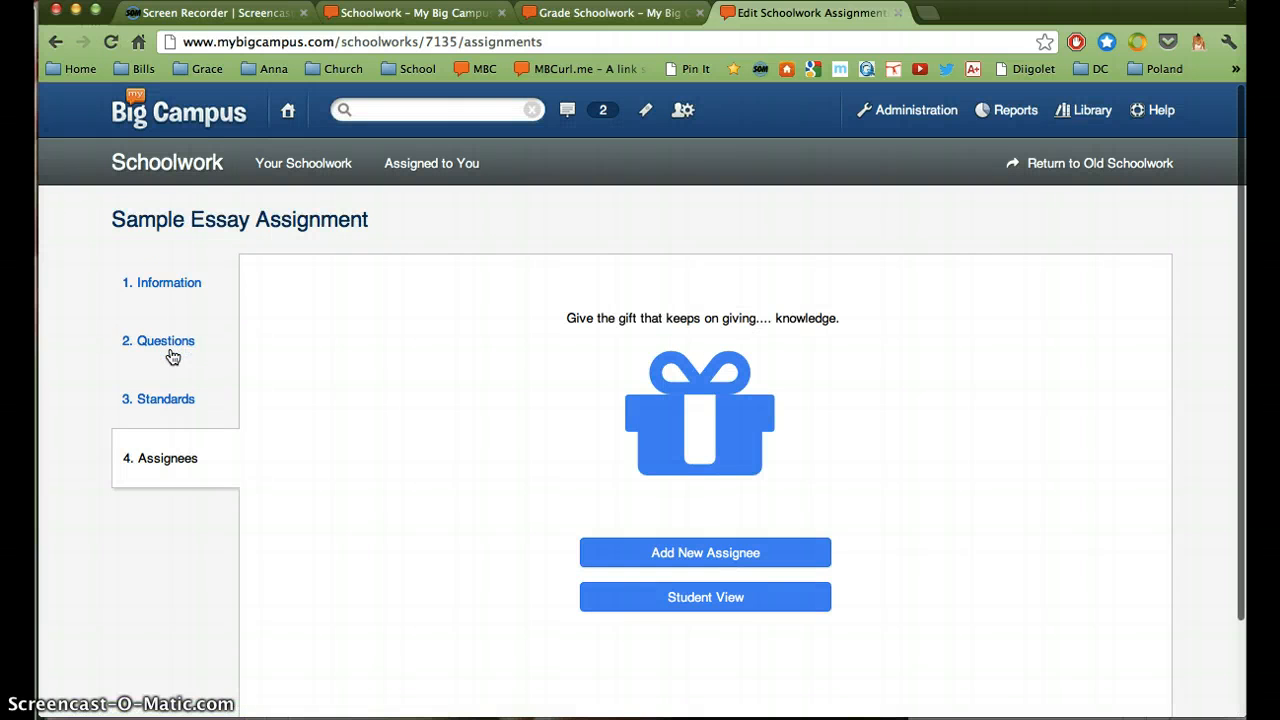
pyautogui.click(145, 447)
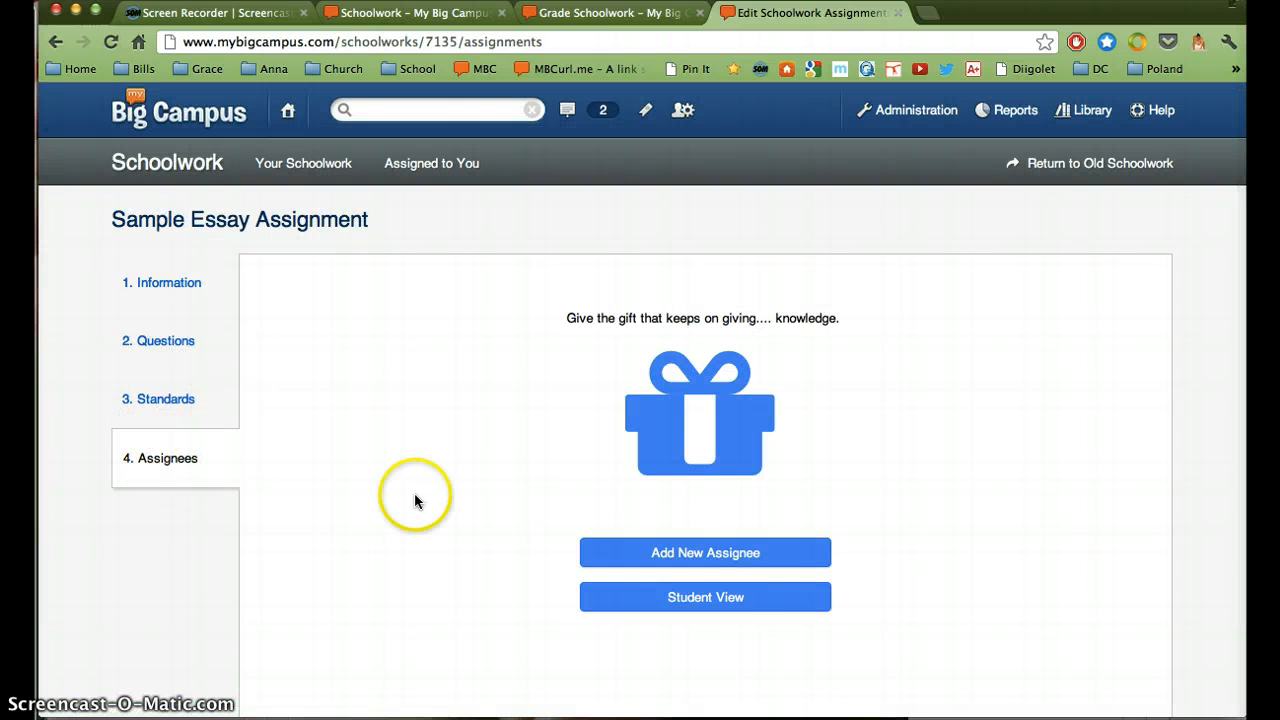
pyautogui.click(721, 600)
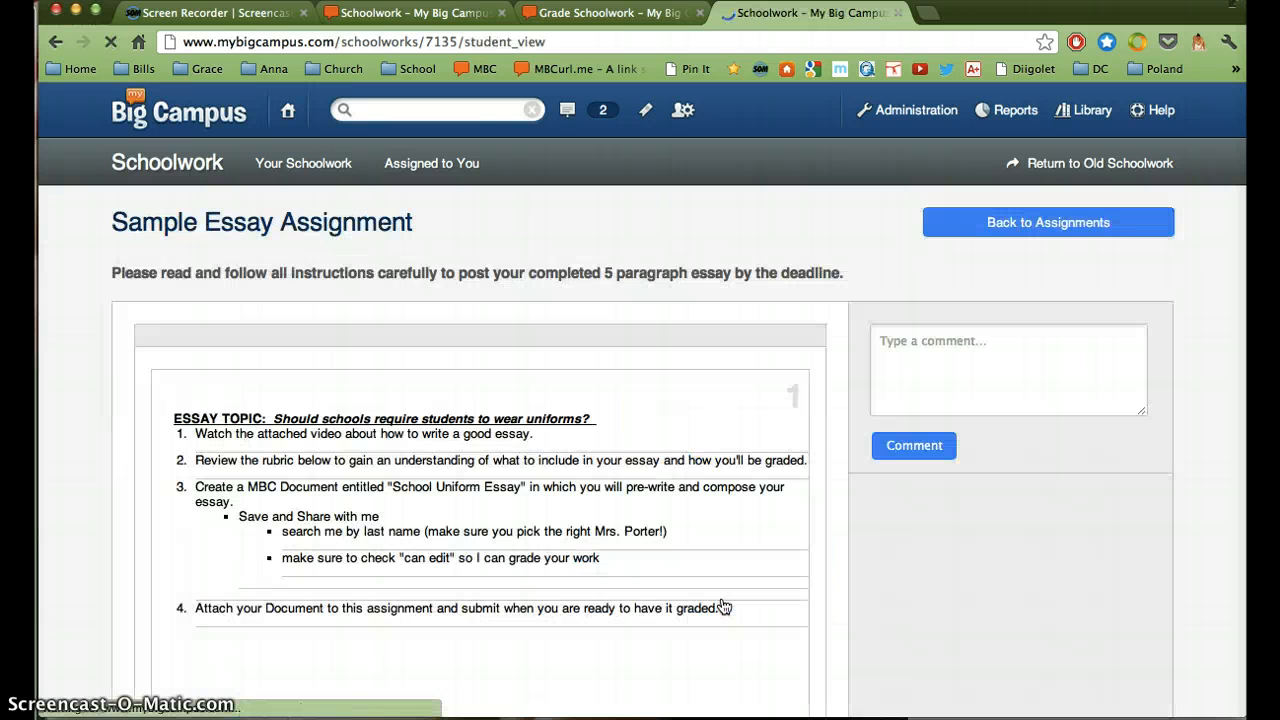
pyautogui.moveTo(586, 420); pyautogui.dragTo(561, 412)
pyautogui.scroll(-5, 561, 412)
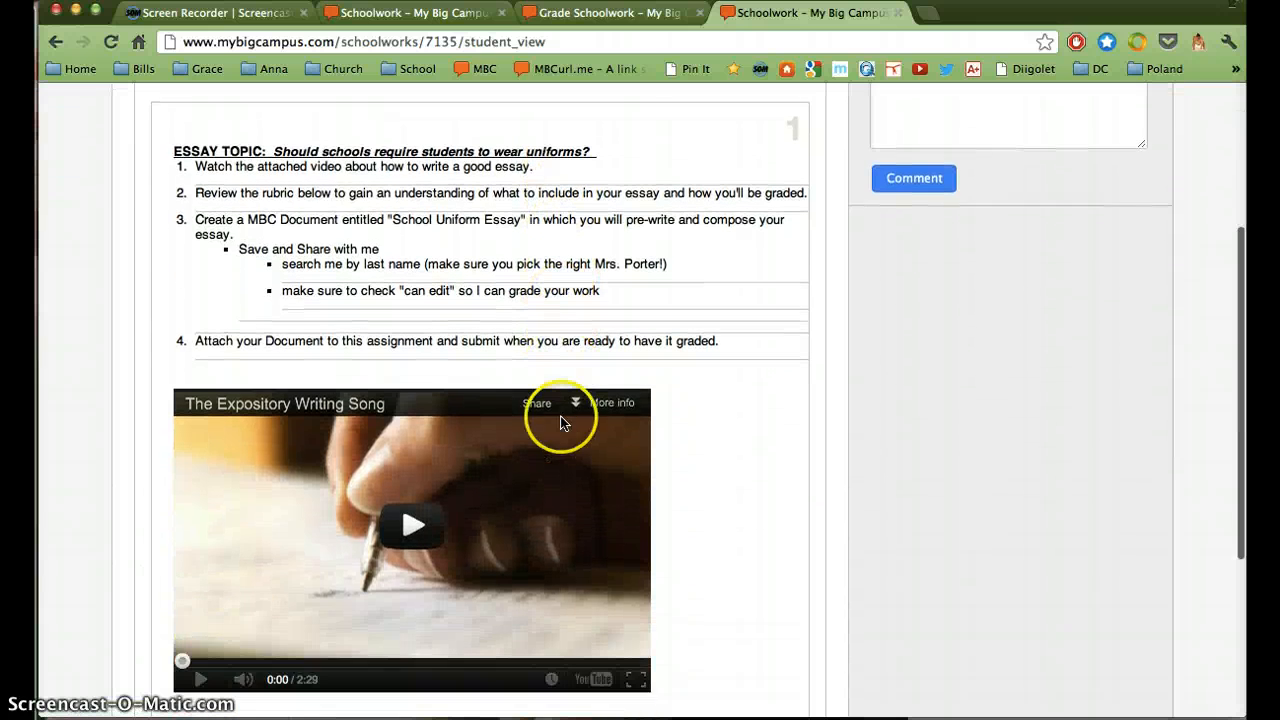
pyautogui.scroll(-4, 563, 426)
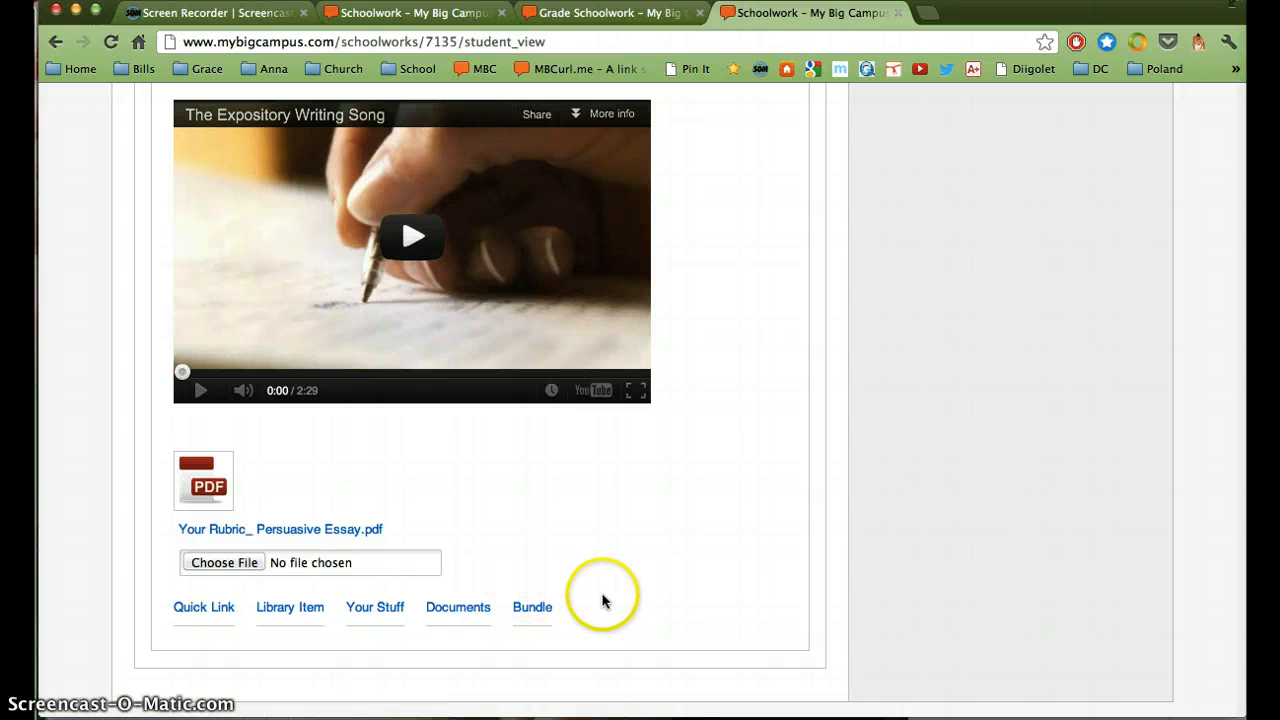
pyautogui.scroll(5, 613, 570)
pyautogui.scroll(5, 549, 243)
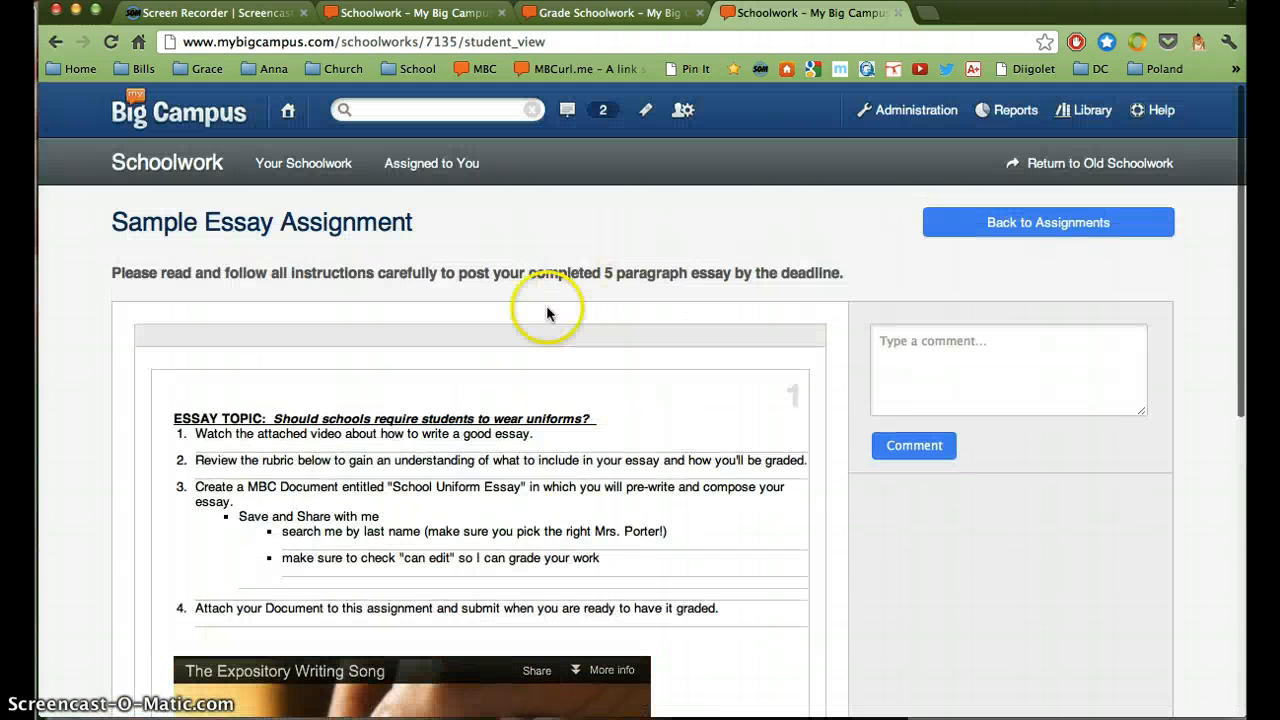
pyautogui.click(1005, 230)
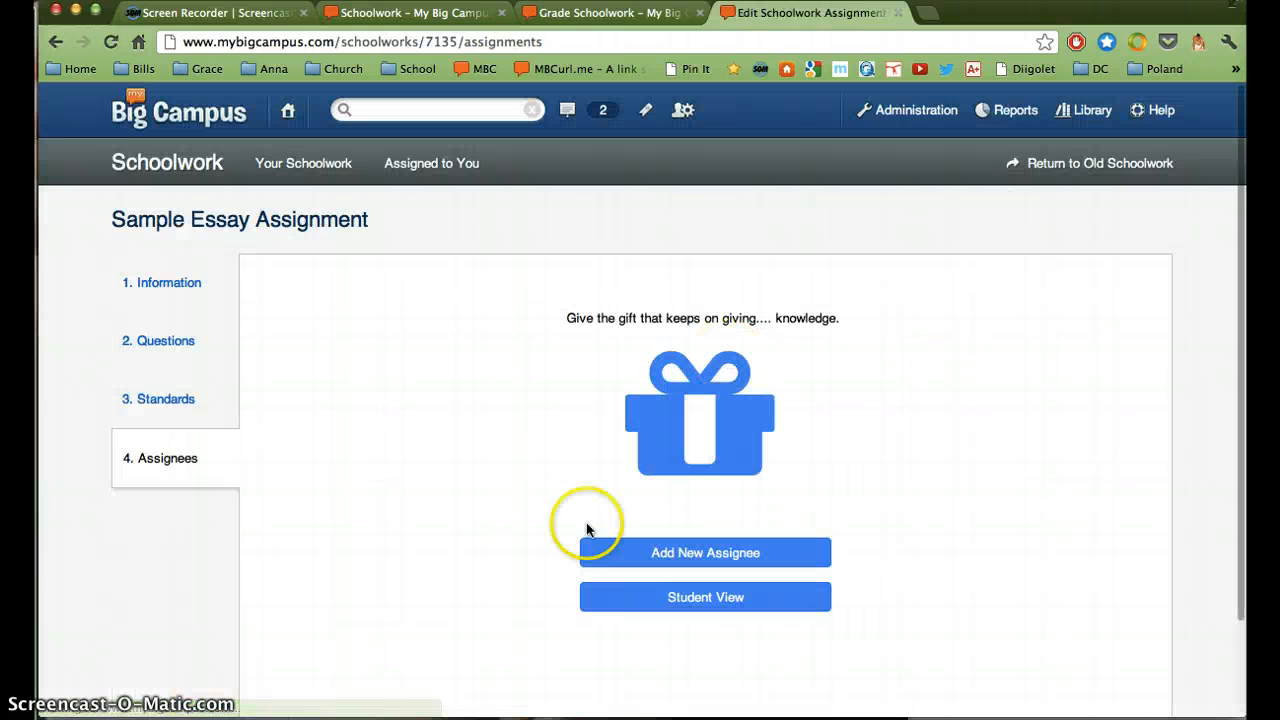
# Start a new assignment and select Sample Test Group as its assignee.
pyautogui.click(700, 558)
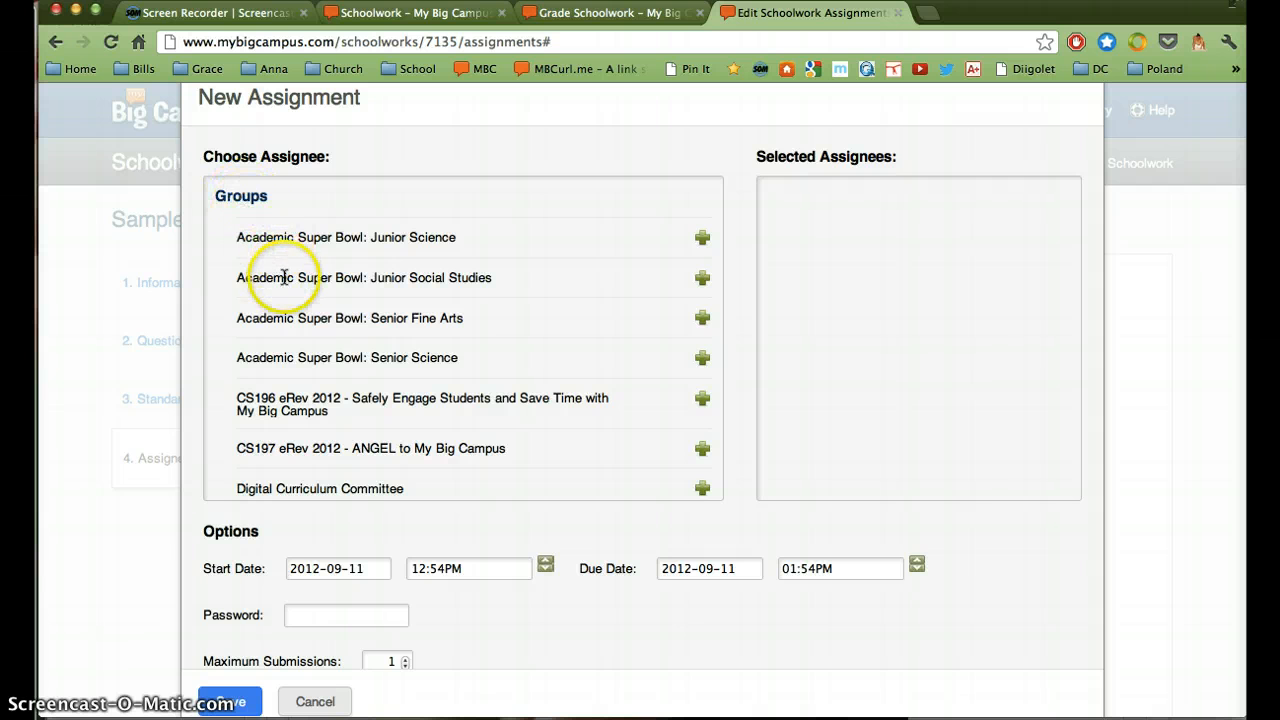
pyautogui.scroll(-8, 277, 277)
pyautogui.scroll(-10, 286, 283)
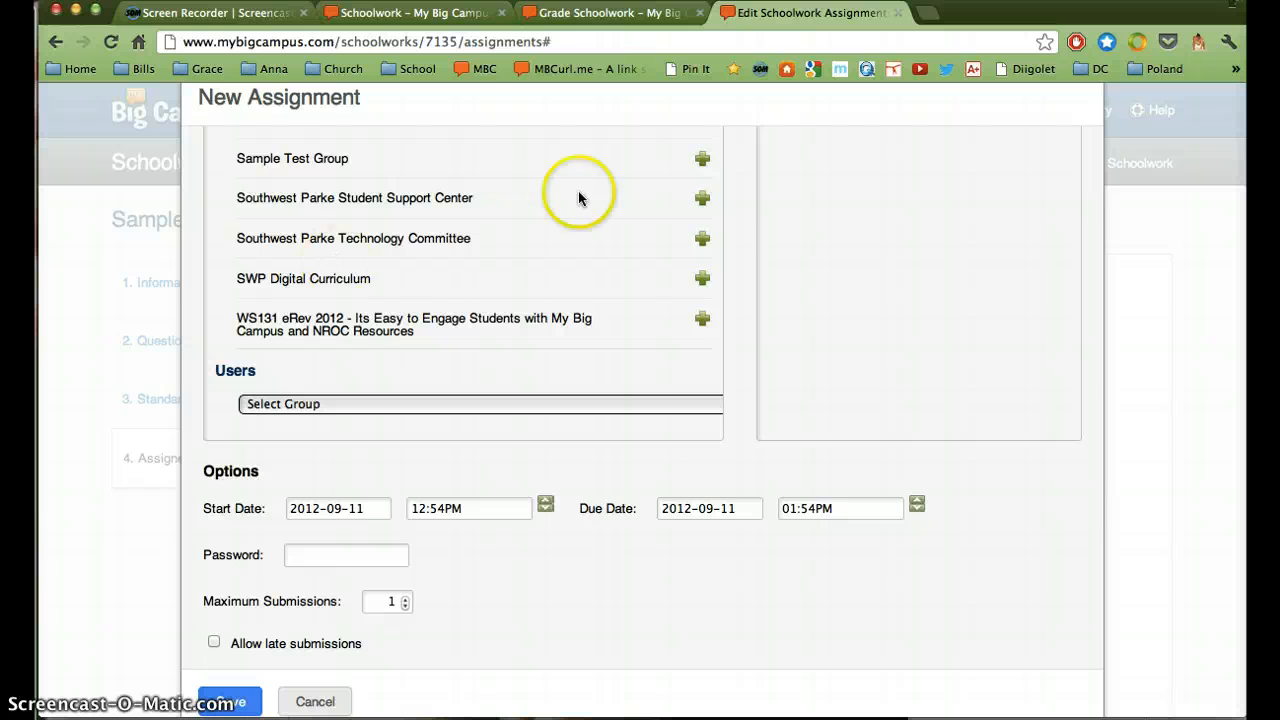
pyautogui.click(704, 160)
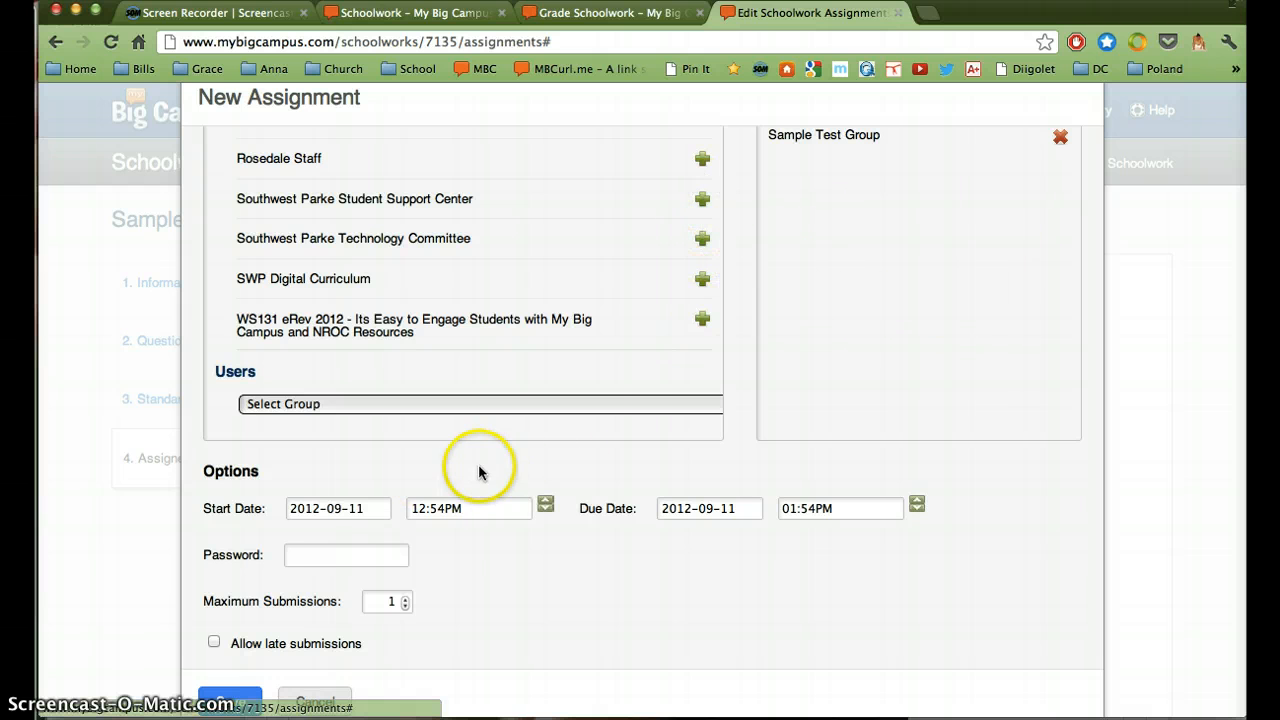
# Review the new assignment's date, password, submission and retake options, leave them at their defaults, and save the assignment for Sample Test Group.
pyautogui.scroll(-3, 325, 515)
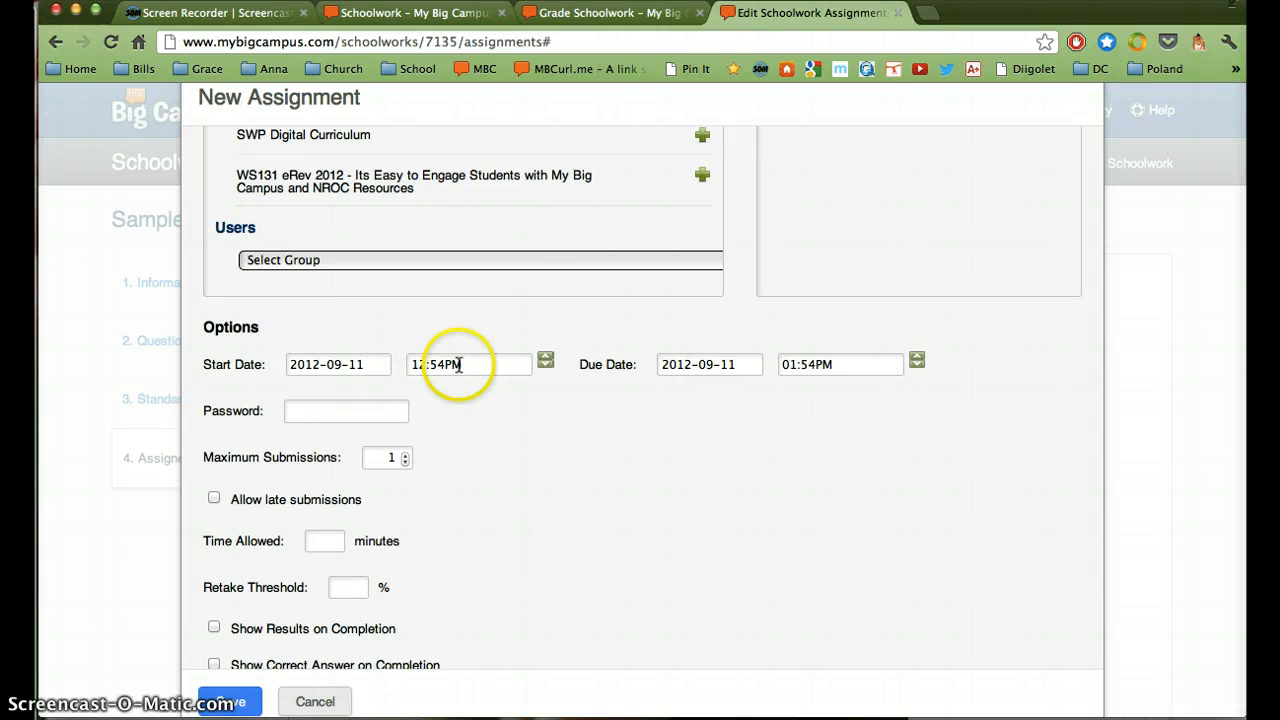
pyautogui.click(360, 367)
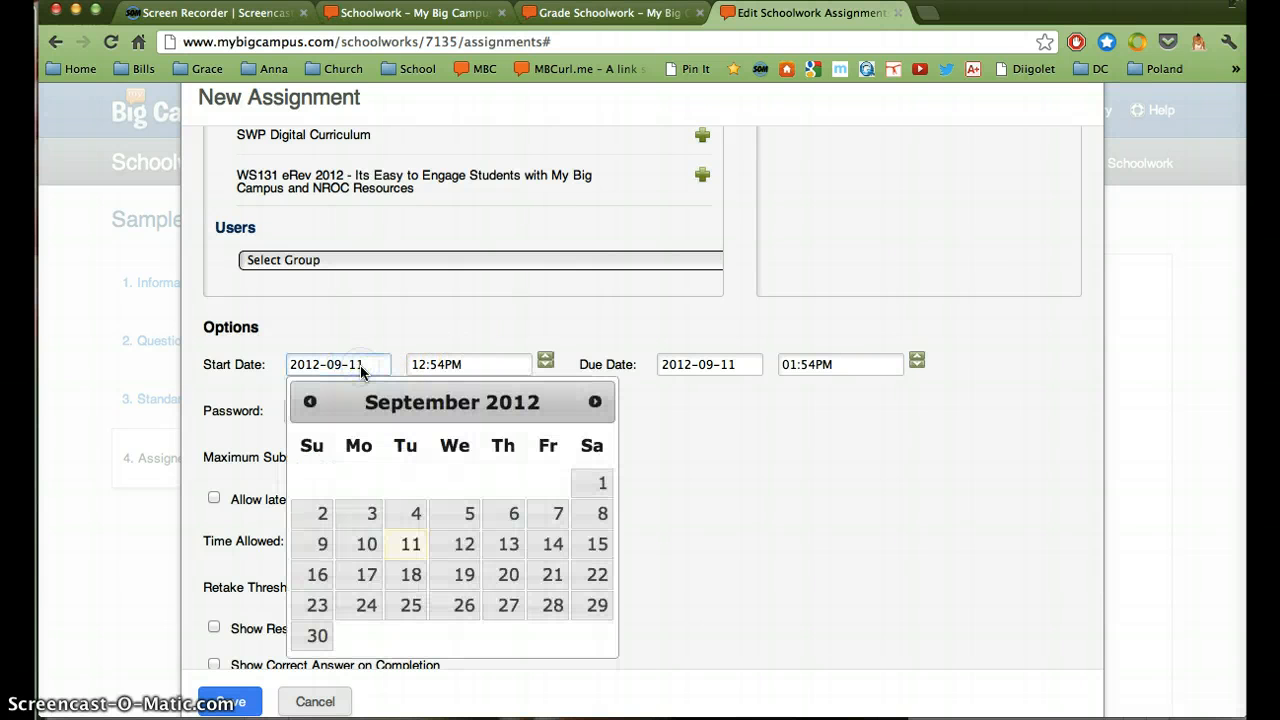
pyautogui.click(512, 361)
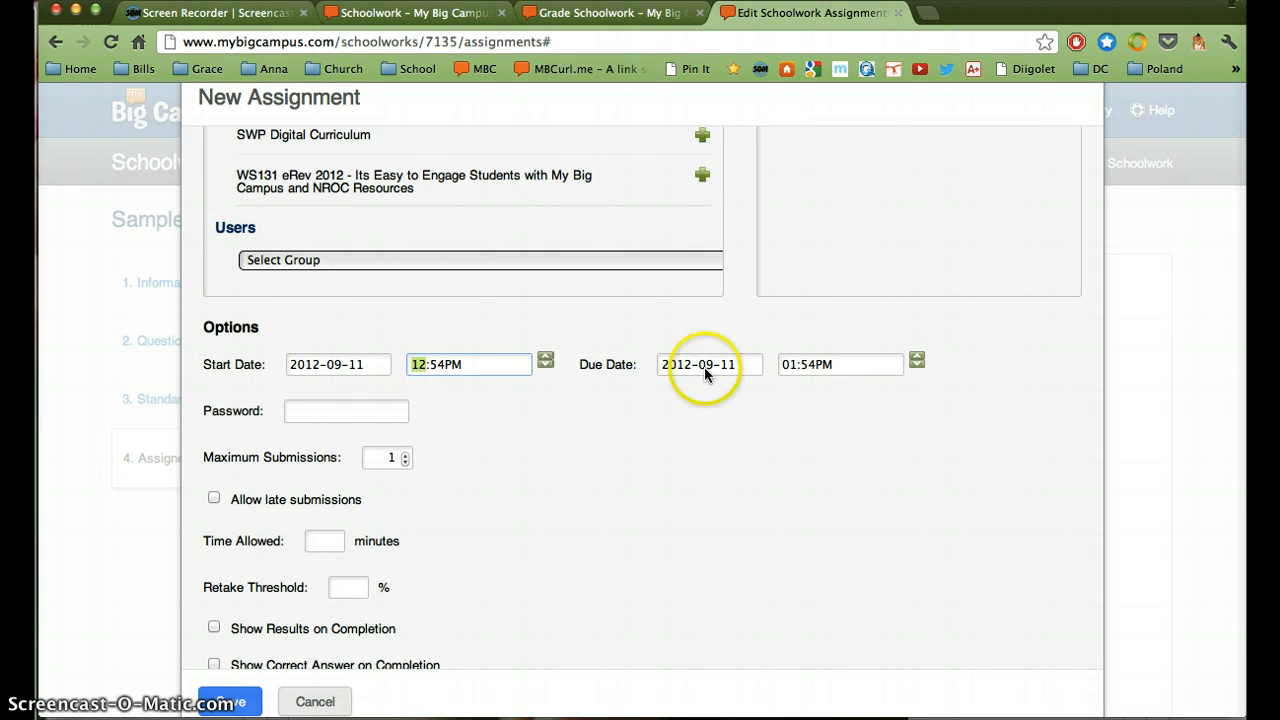
pyautogui.scroll(-1, 690, 427)
pyautogui.click(677, 430)
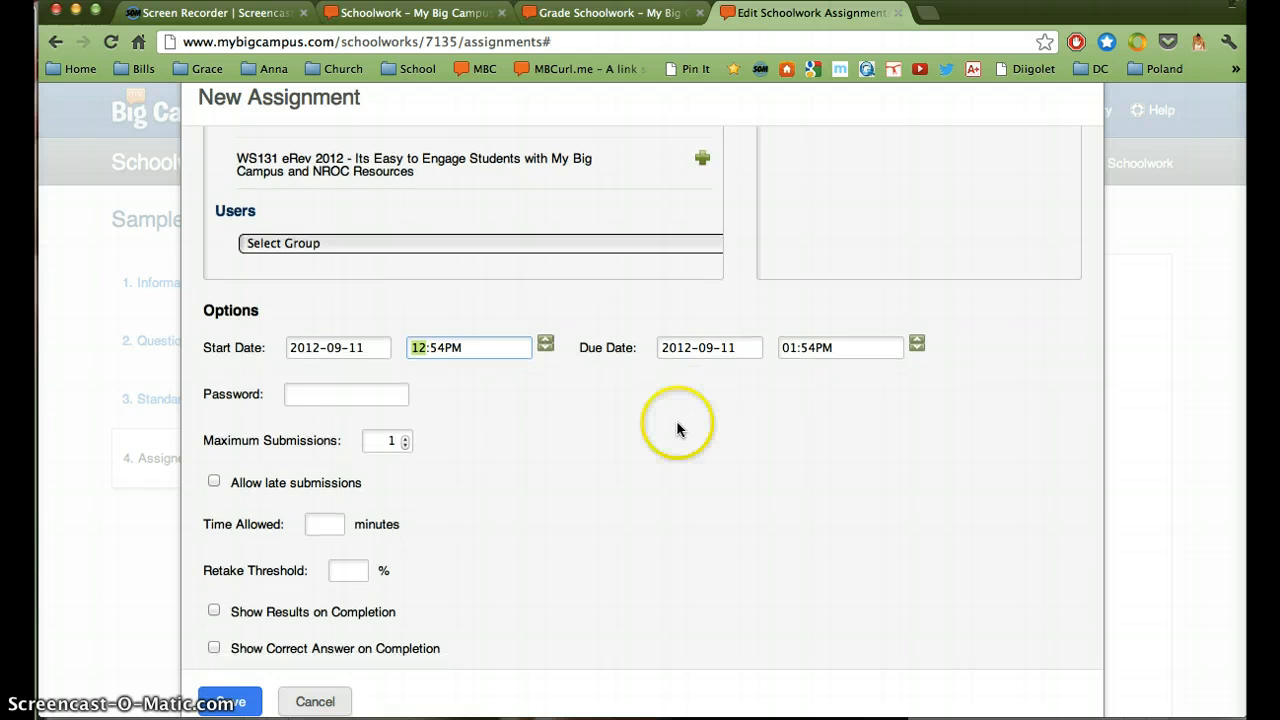
pyautogui.scroll(-3, 677, 430)
pyautogui.click(322, 332)
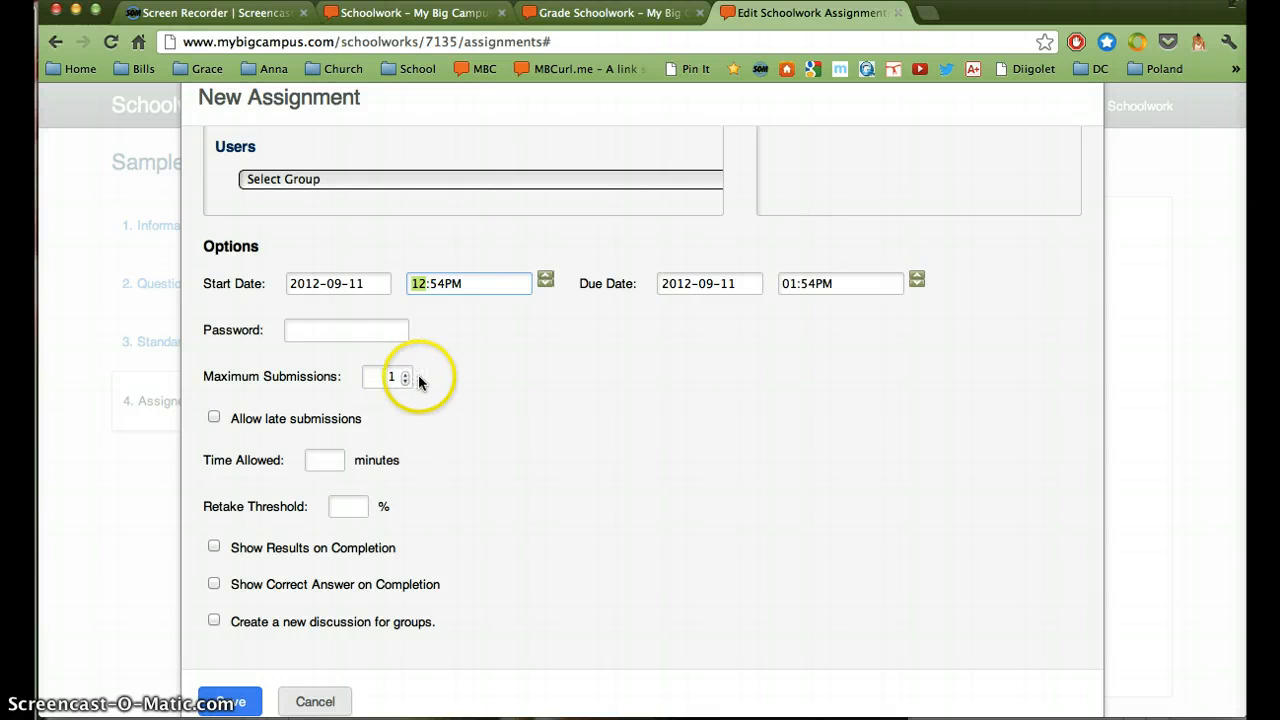
pyautogui.scroll(-1, 462, 390)
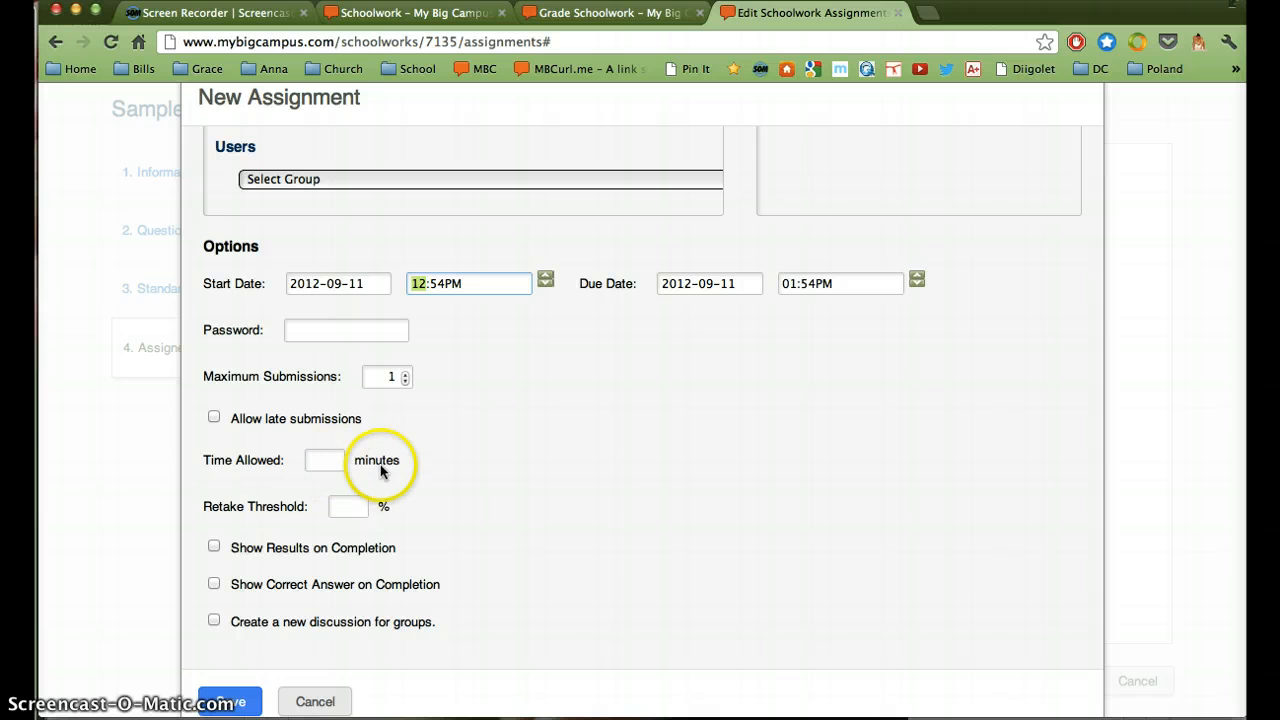
pyautogui.scroll(-1, 330, 463)
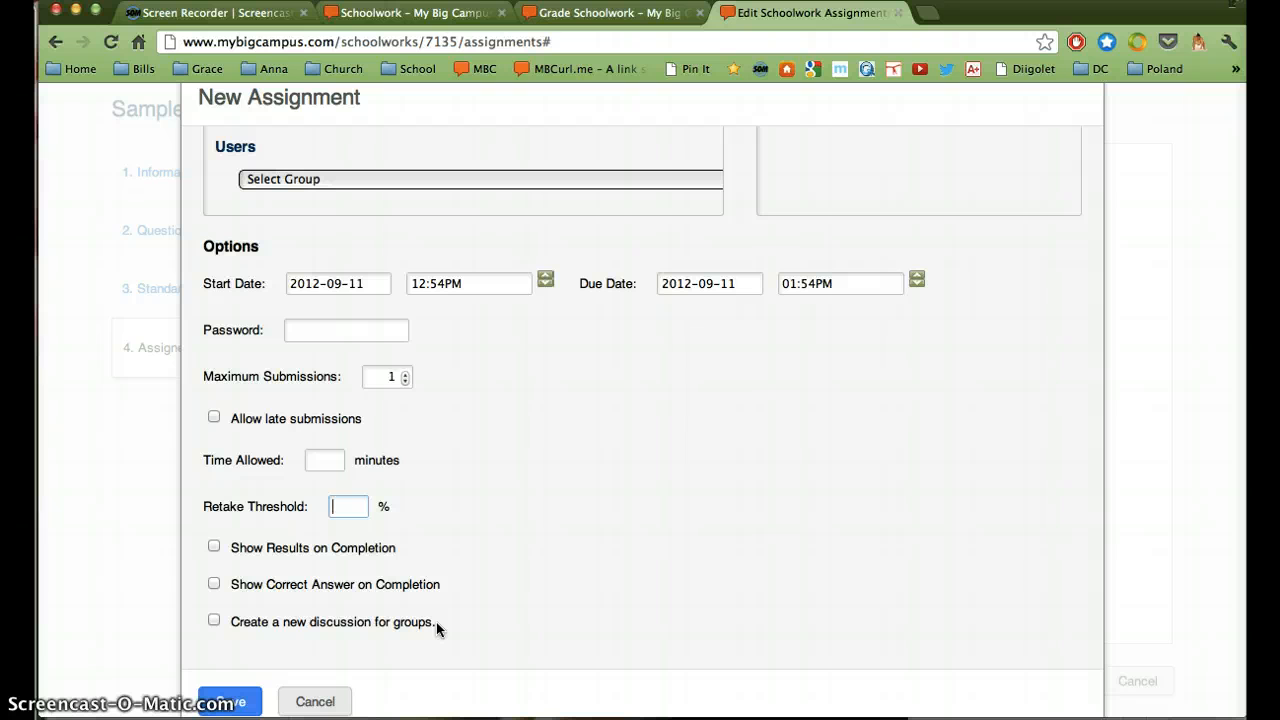
pyautogui.click(229, 705)
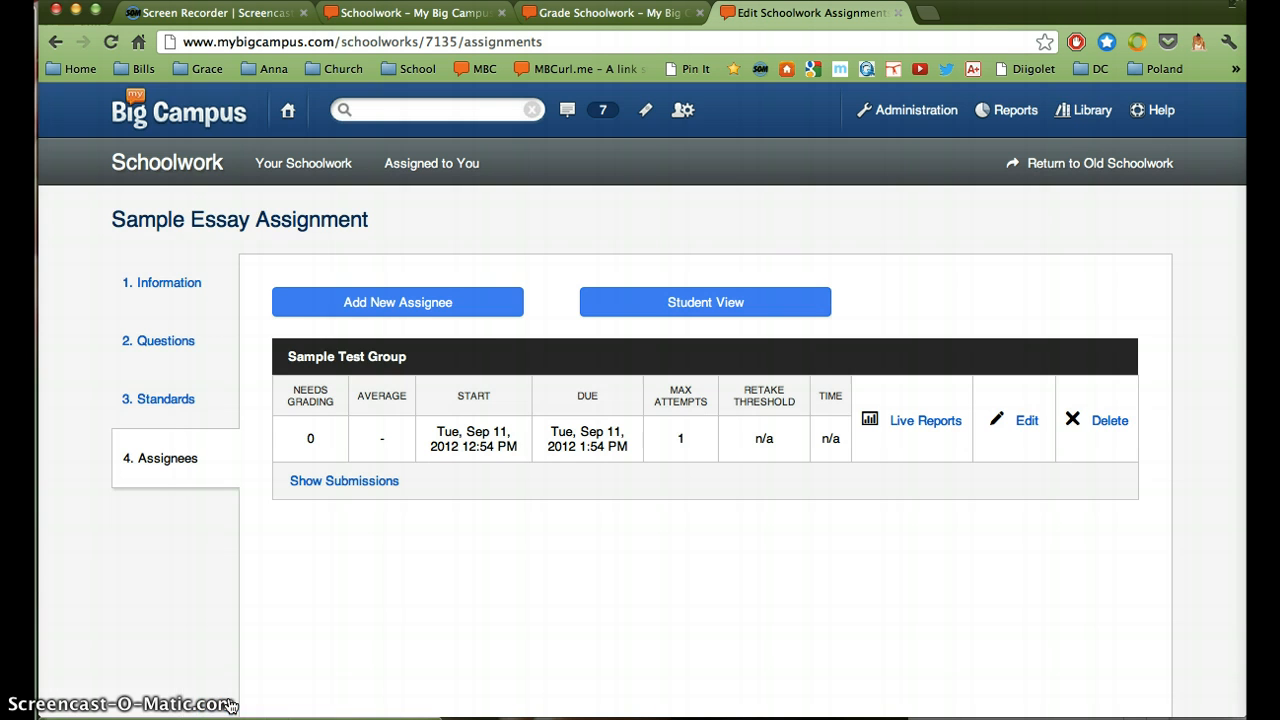
# Return to the Your Schoolwork overview and look through the listed schoolworks with their grading and submission columns.
pyautogui.click(193, 172)
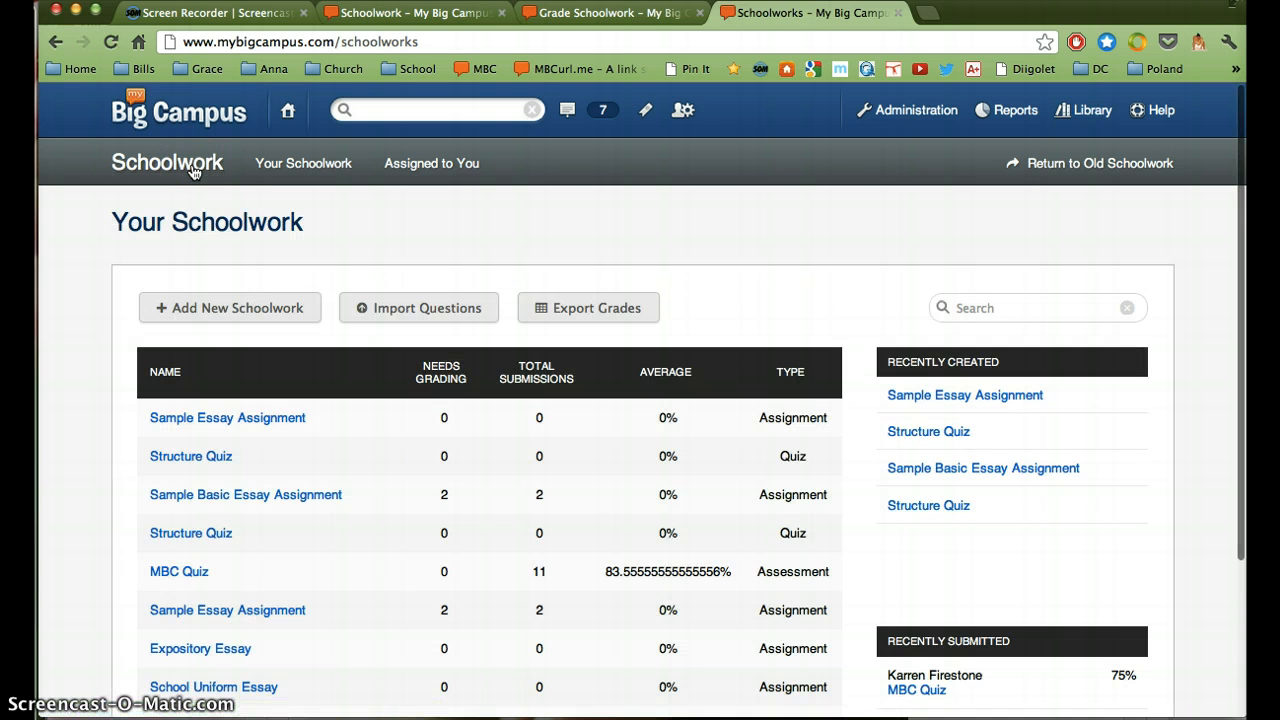
pyautogui.click(195, 294)
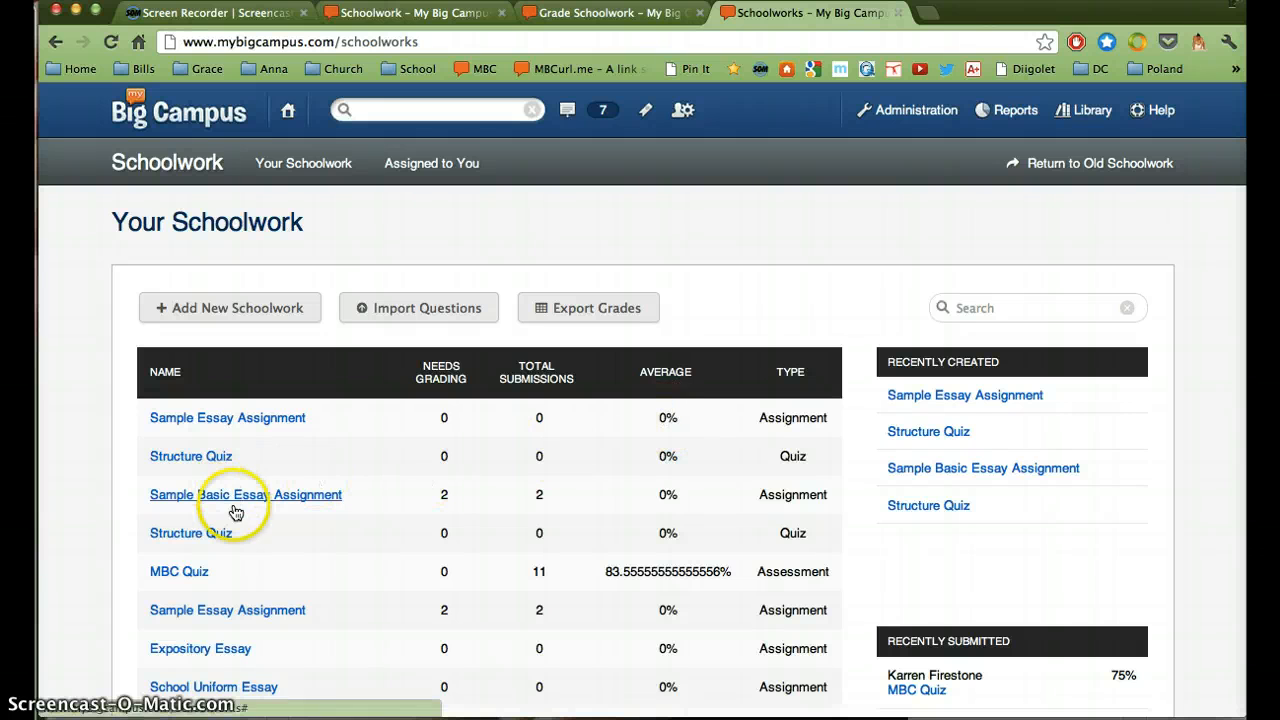
pyautogui.scroll(-1, 499, 563)
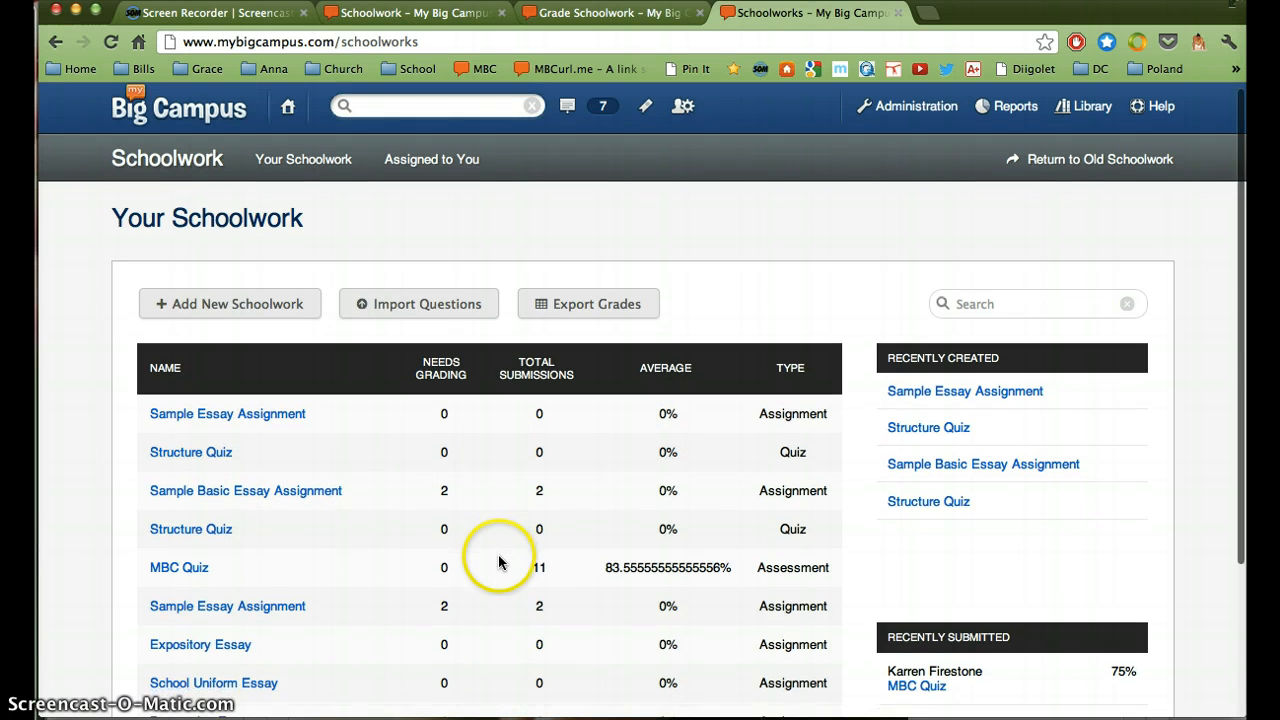
pyautogui.scroll(-3, 499, 563)
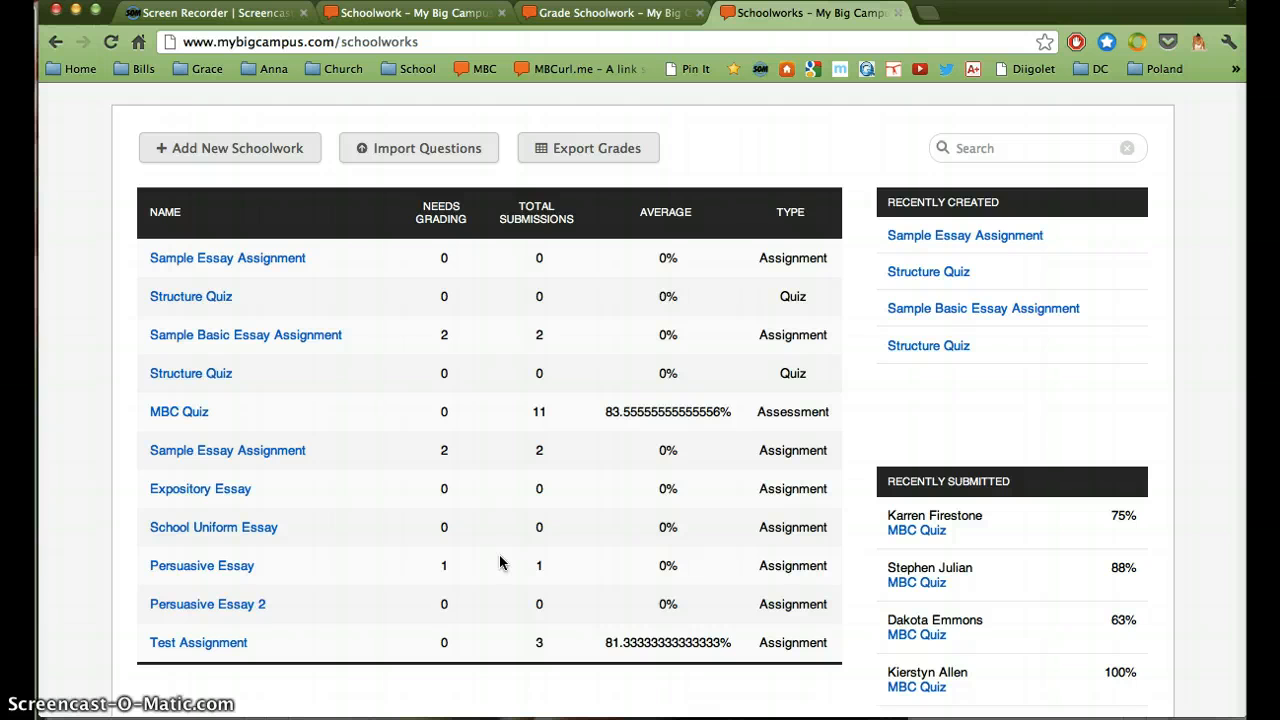